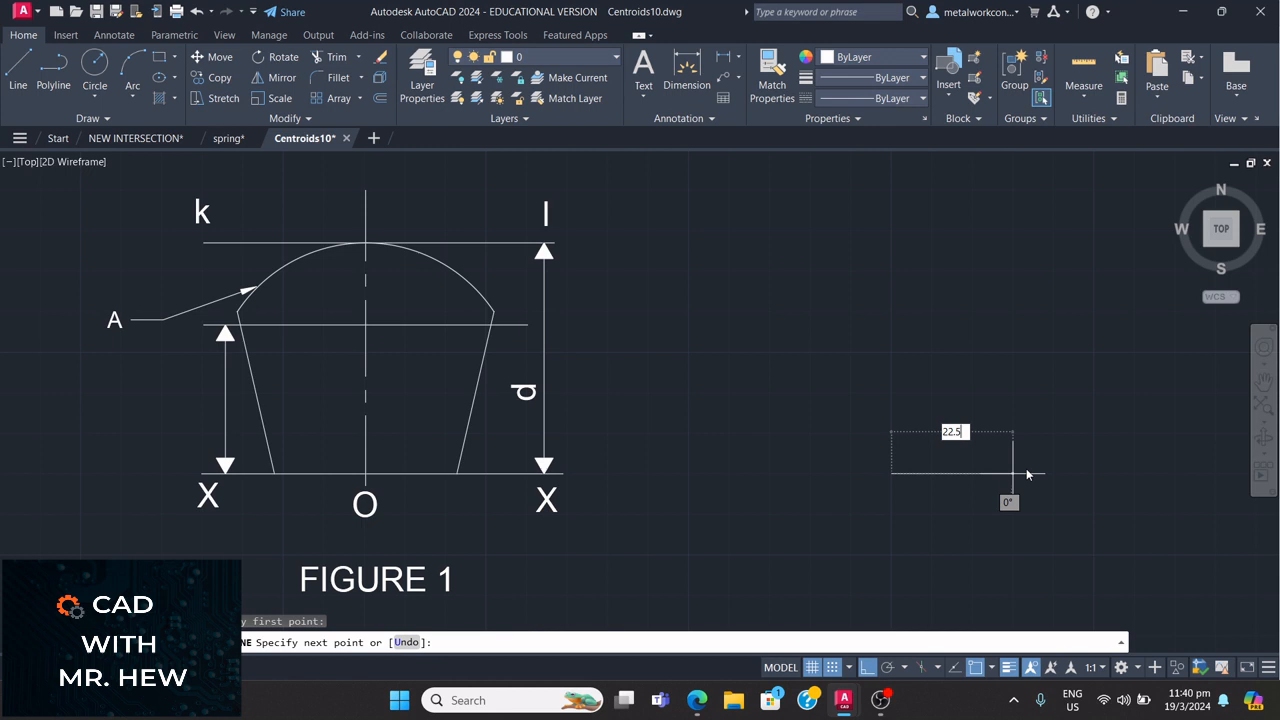
Draw the horizontal base line as two 22.5-unit segments extending in opposite directions from a common midpoint.
{"action": "key", "text": "Return"}
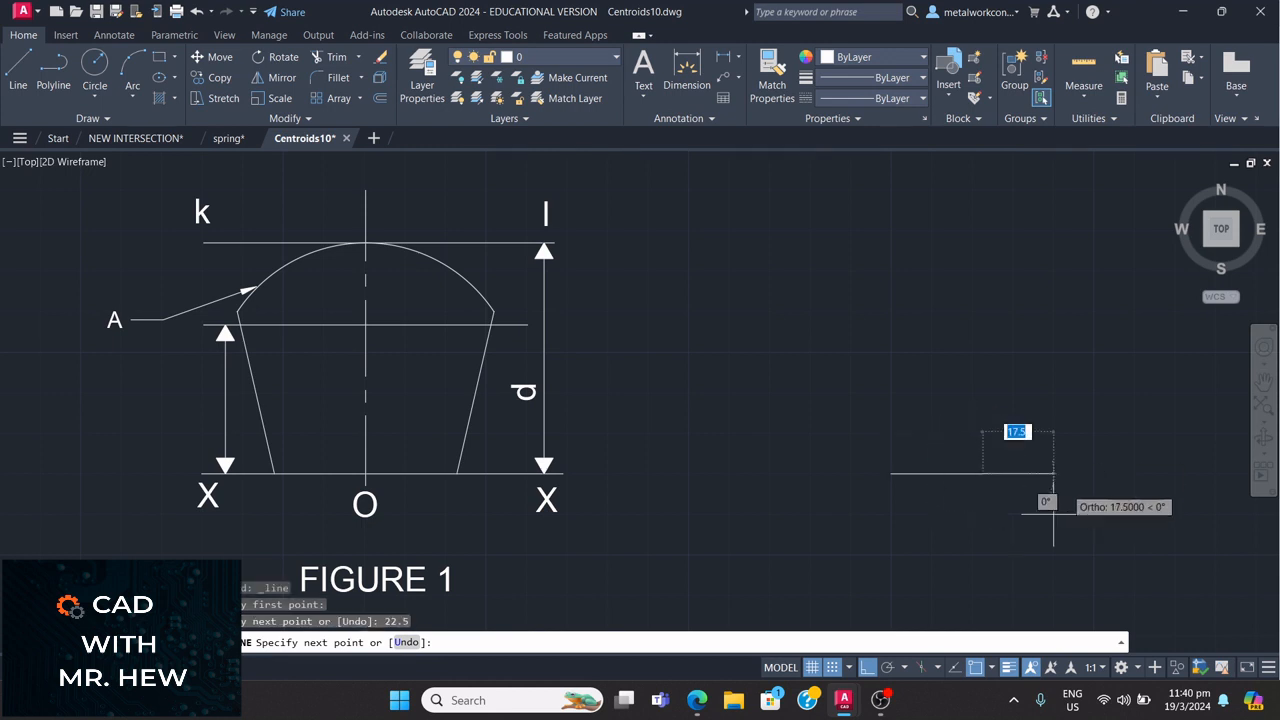
{"action": "key", "text": "Return"}
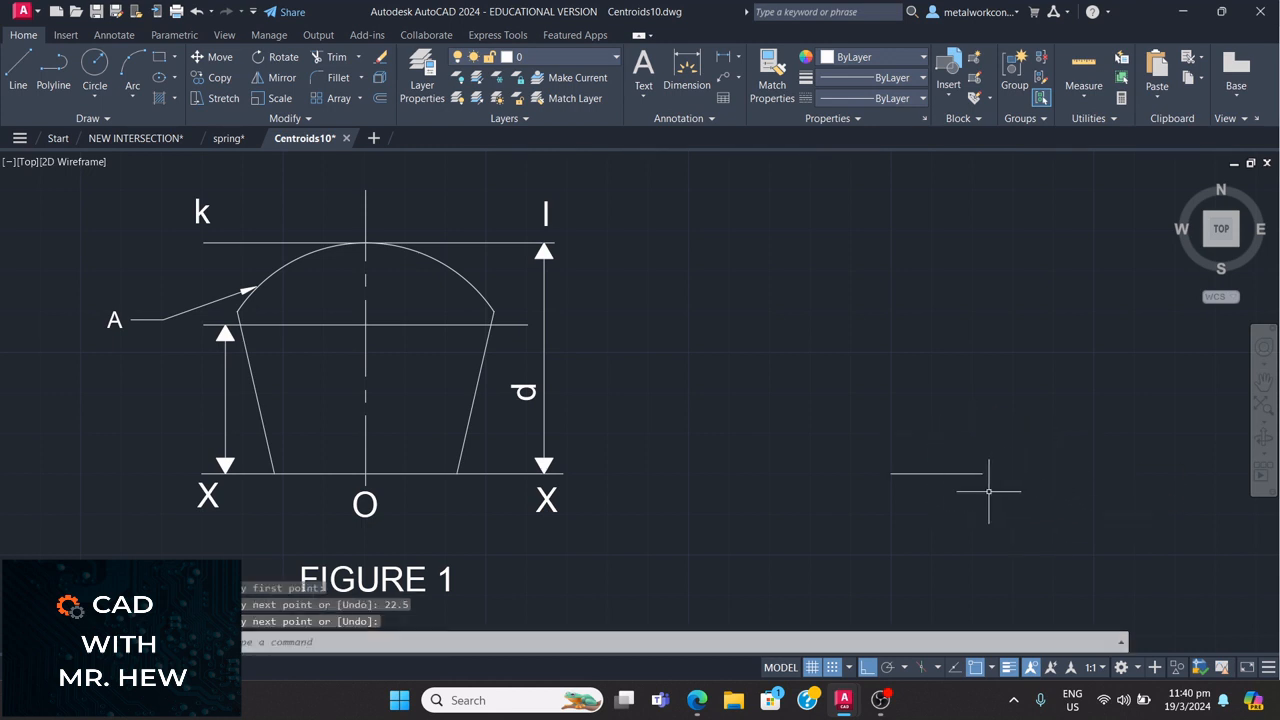
{"action": "key", "text": "Return"}
{"action": "left_click", "coordinate": [892, 474]}
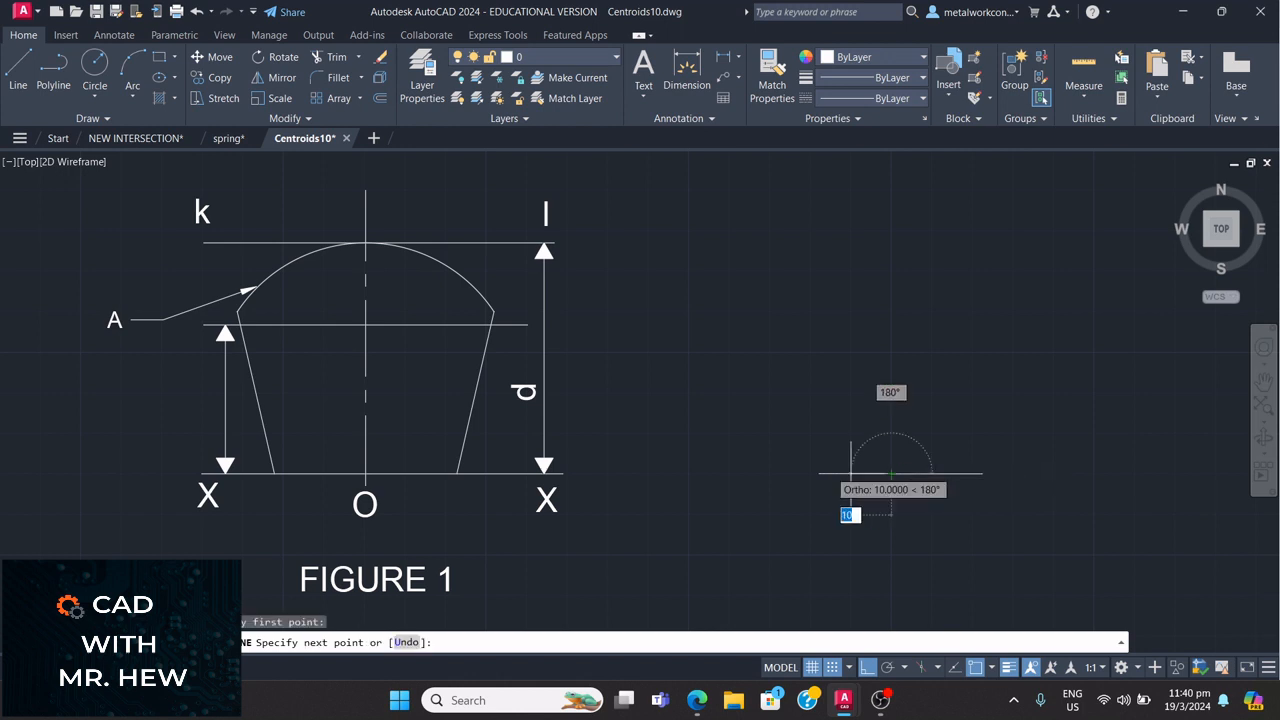
{"action": "type", "text": "22"}
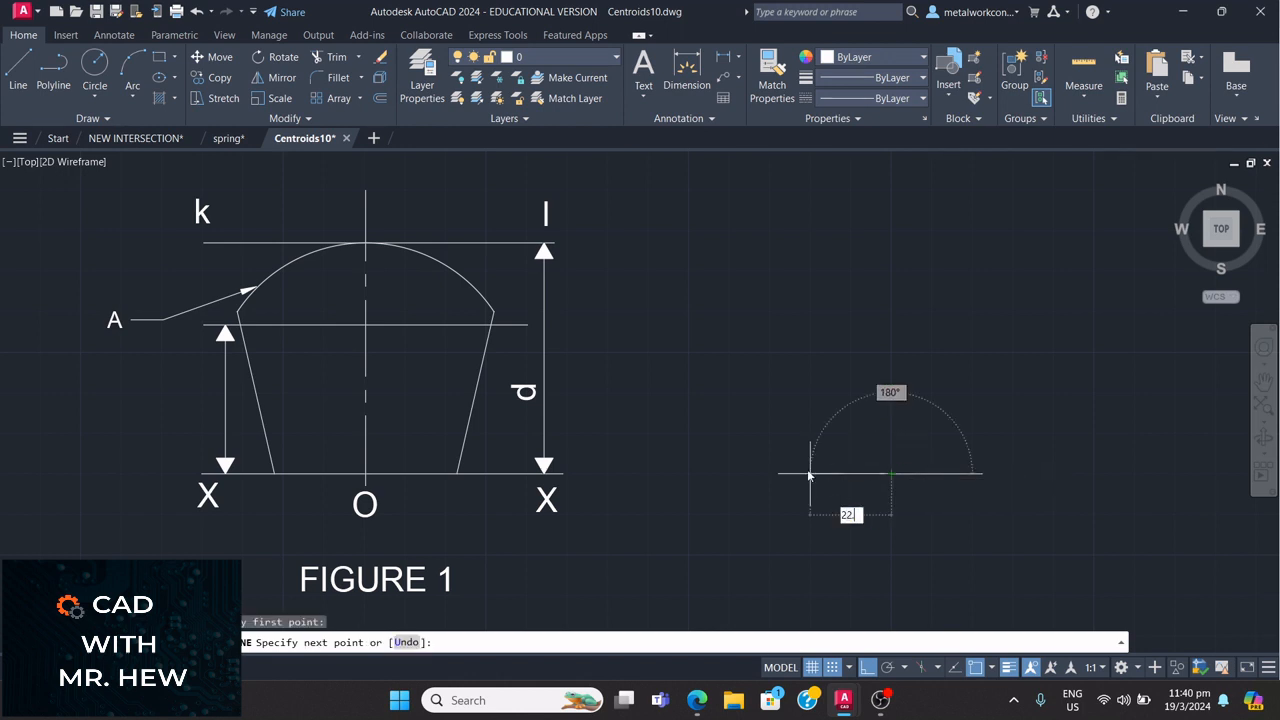
{"action": "type", "text": ".5"}
{"action": "key", "text": "Return"}
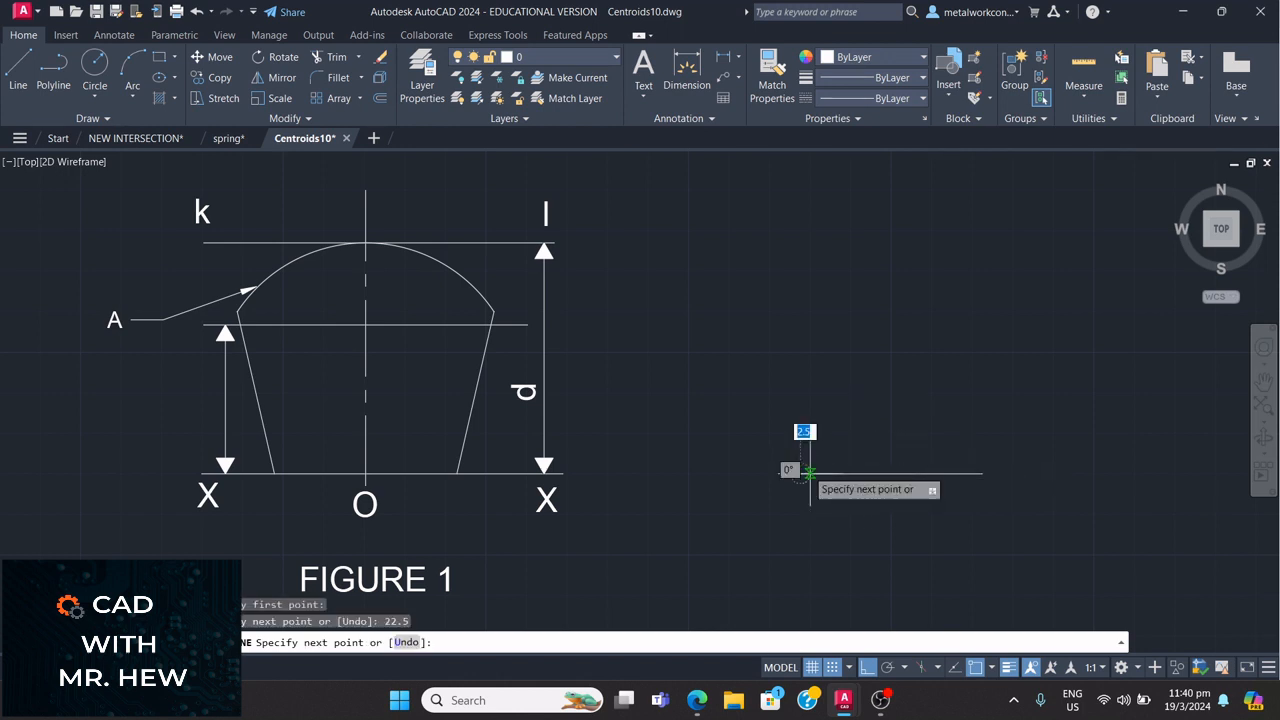
{"action": "key", "text": "Return"}
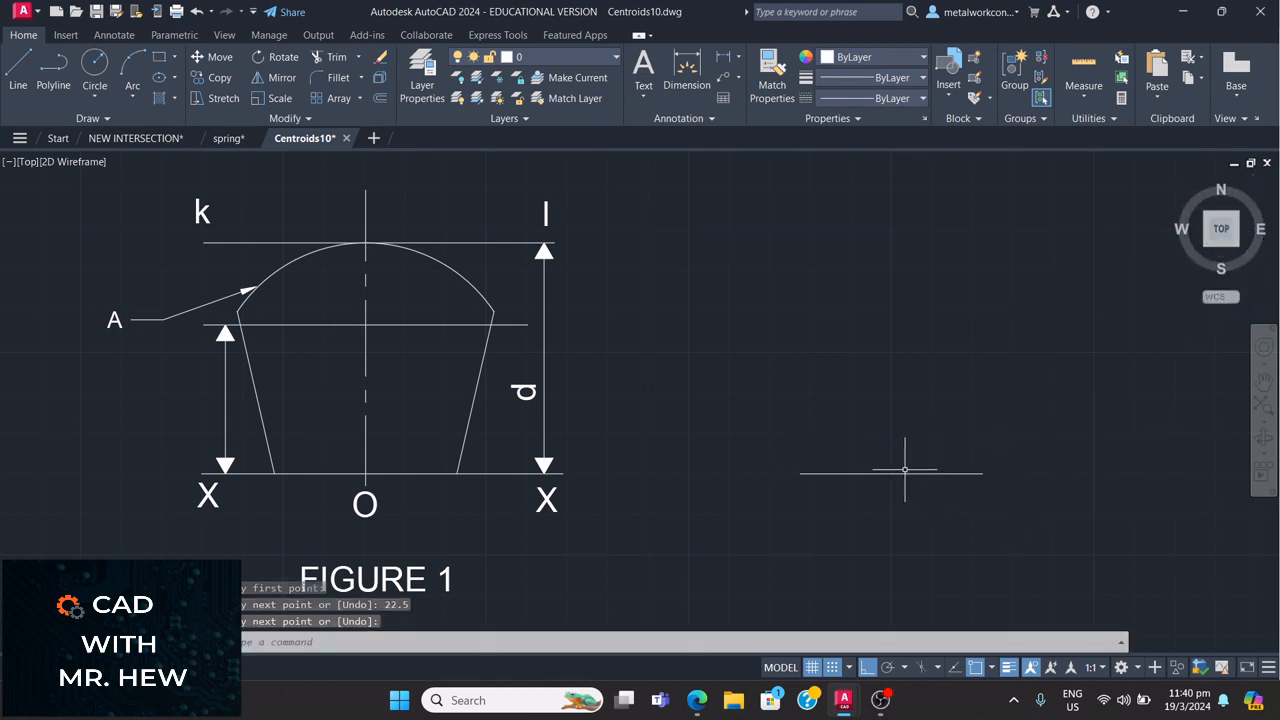
Draw a 57-unit vertical line upward from the midpoint of the base line.
{"action": "left_click", "coordinate": [21, 101]}
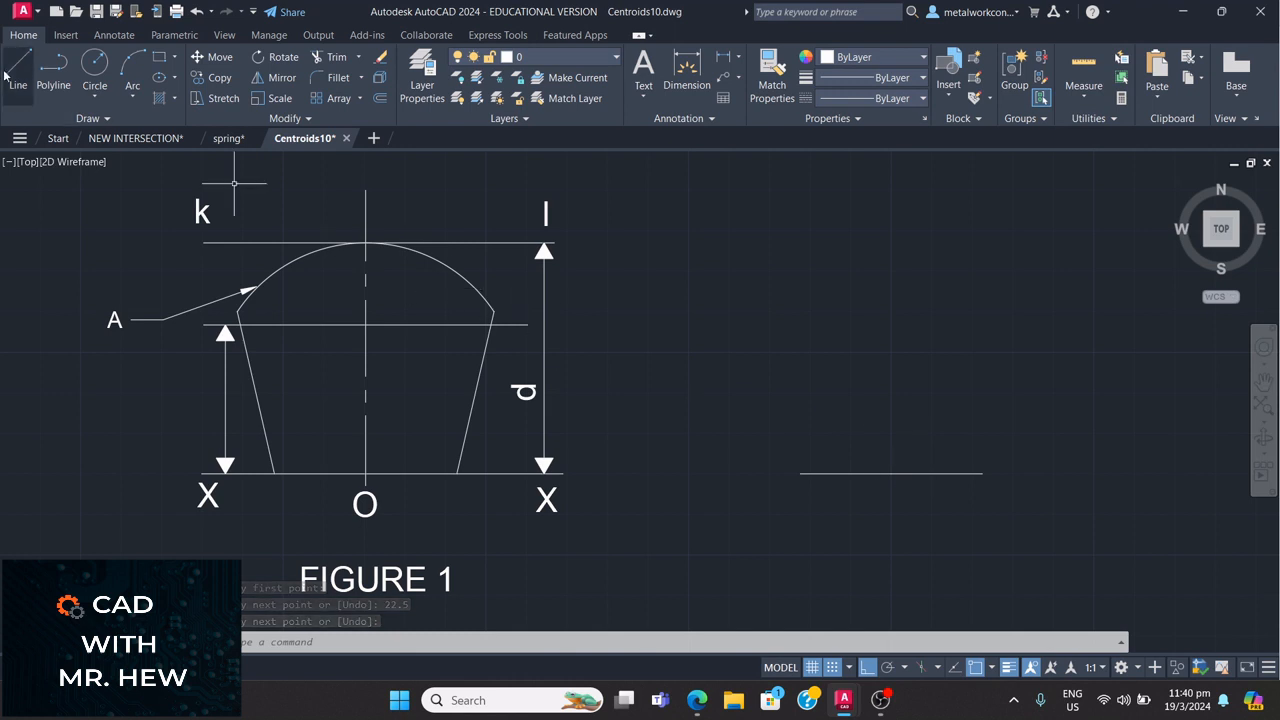
{"action": "left_click", "coordinate": [891, 473]}
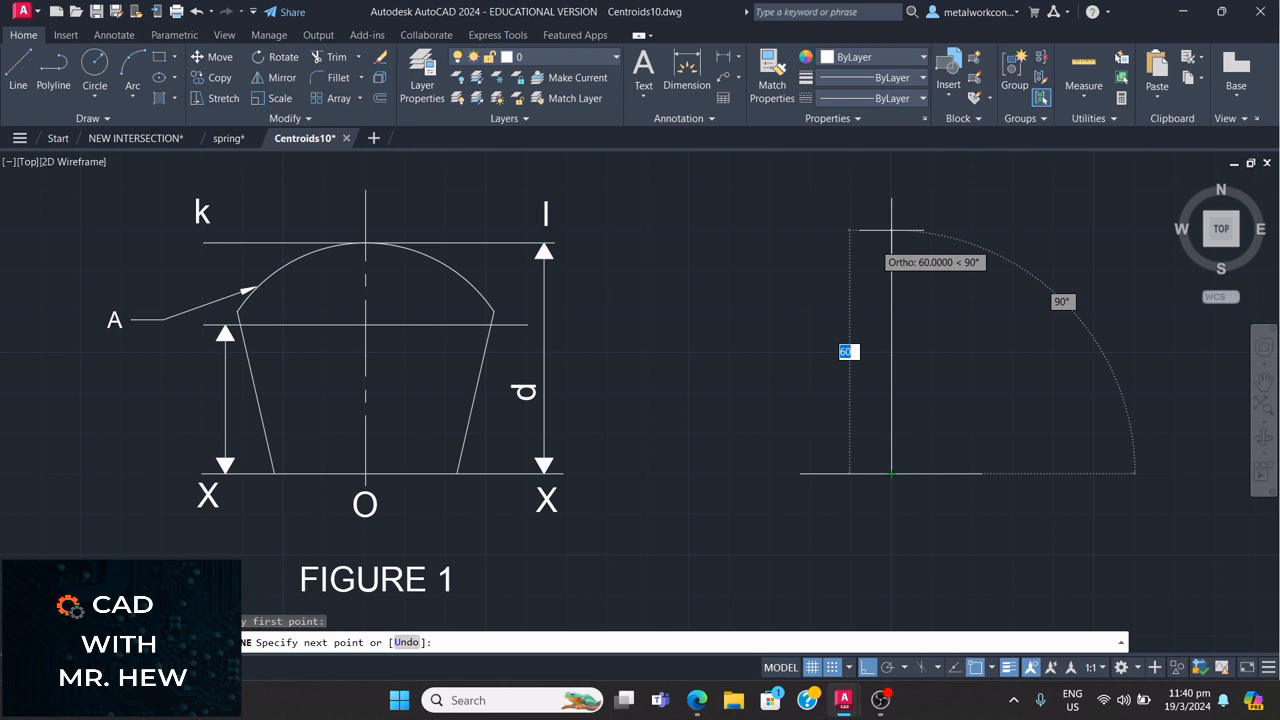
{"action": "type", "text": "57"}
{"action": "key", "text": "Return"}
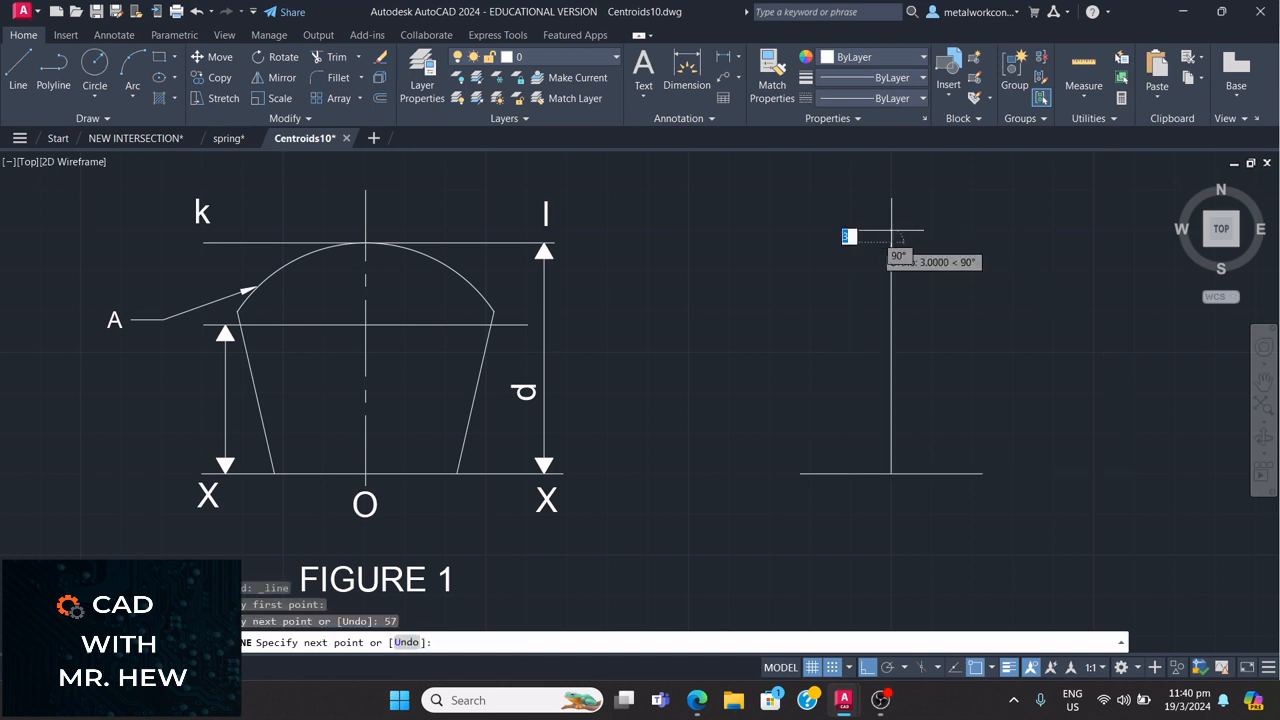
{"action": "key", "text": "Return"}
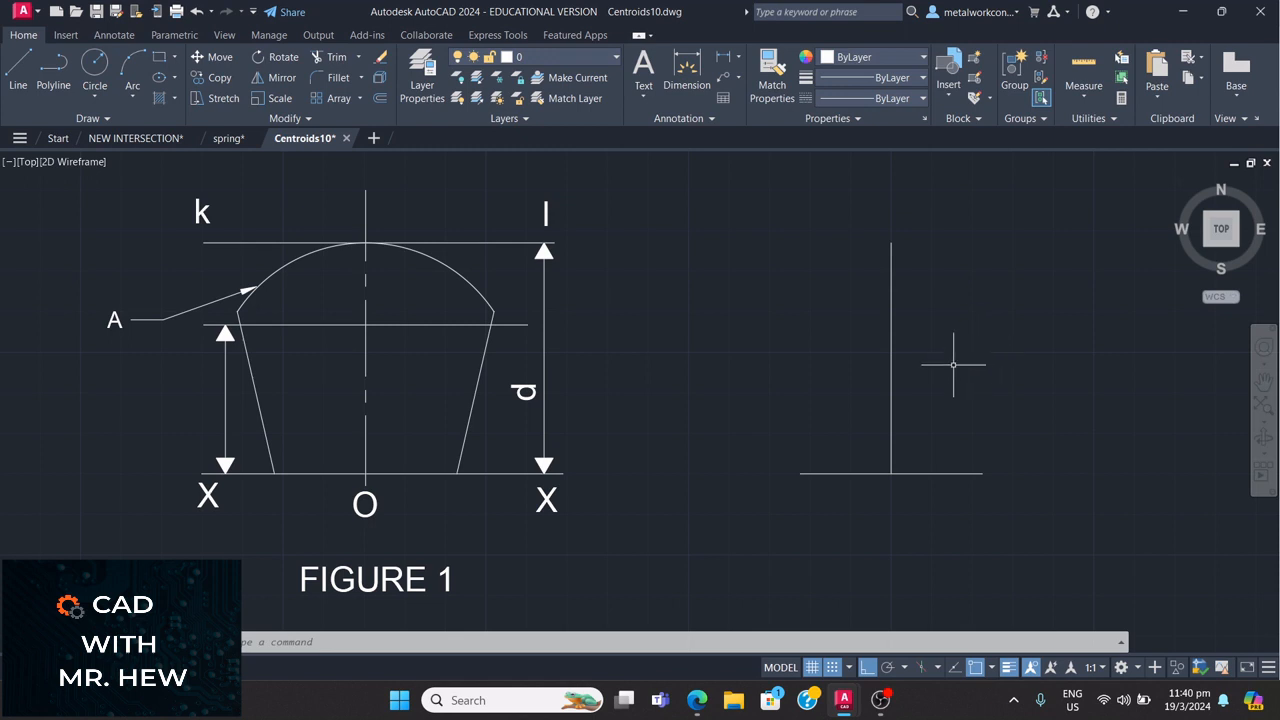
Draw a 40-unit vertical line upward from the base midpoint, over the existing vertical line.
{"action": "left_click", "coordinate": [18, 65]}
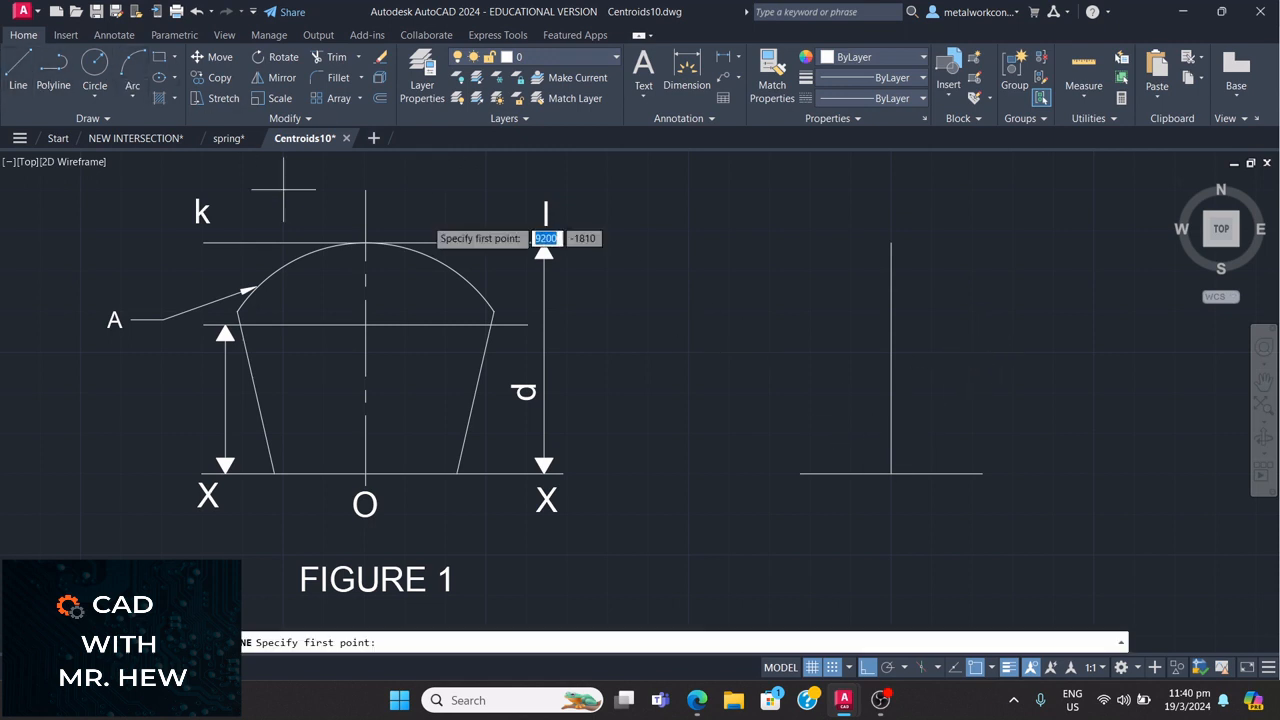
{"action": "left_click", "coordinate": [891, 473]}
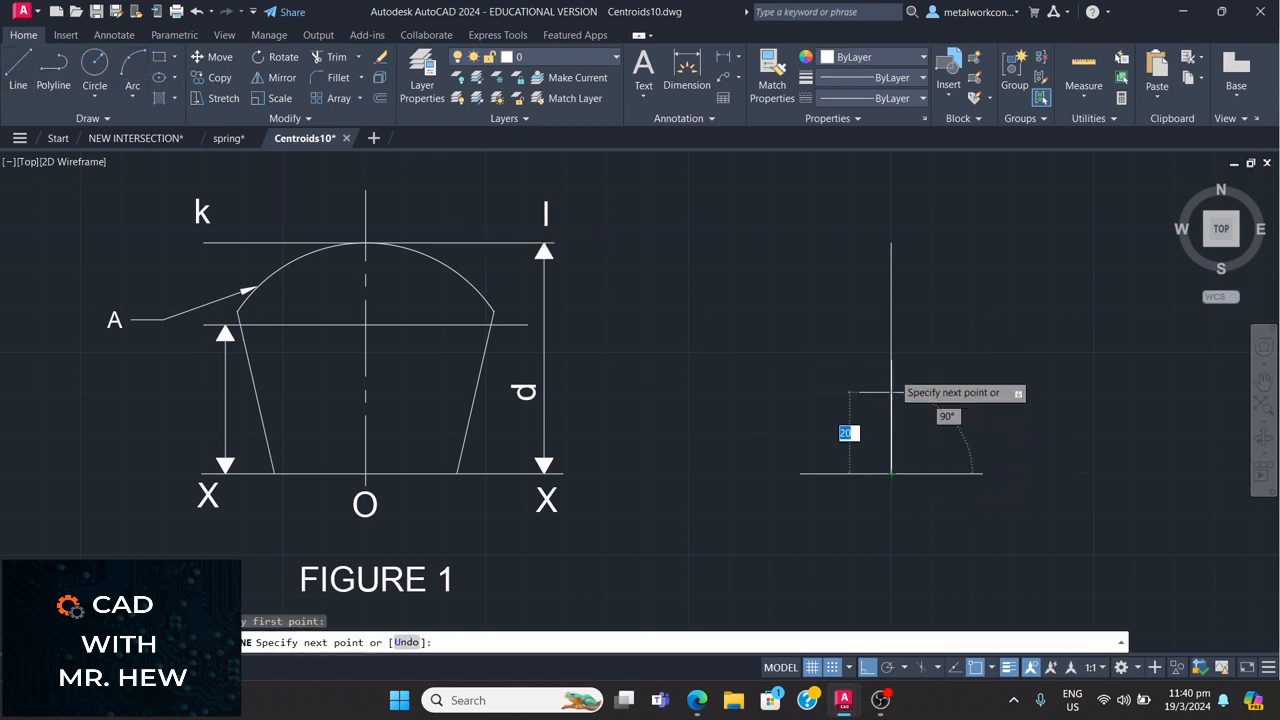
{"action": "type", "text": "4"}
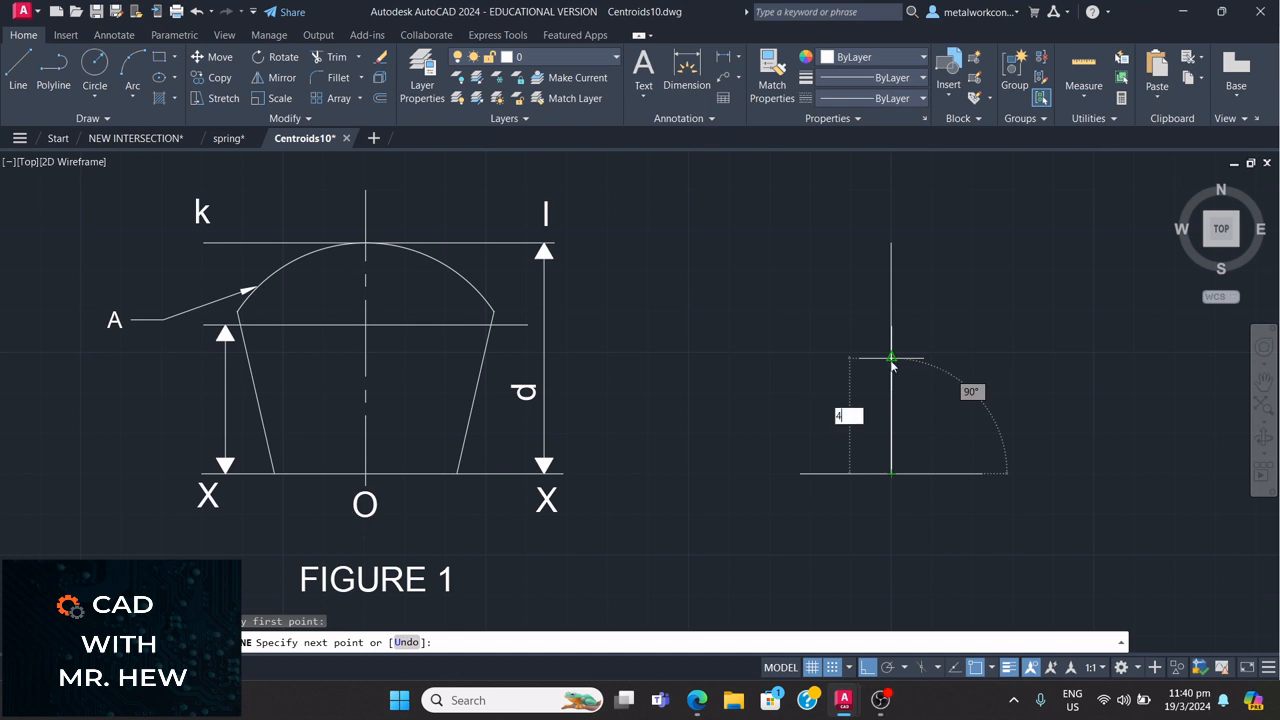
{"action": "key", "text": "Return"}
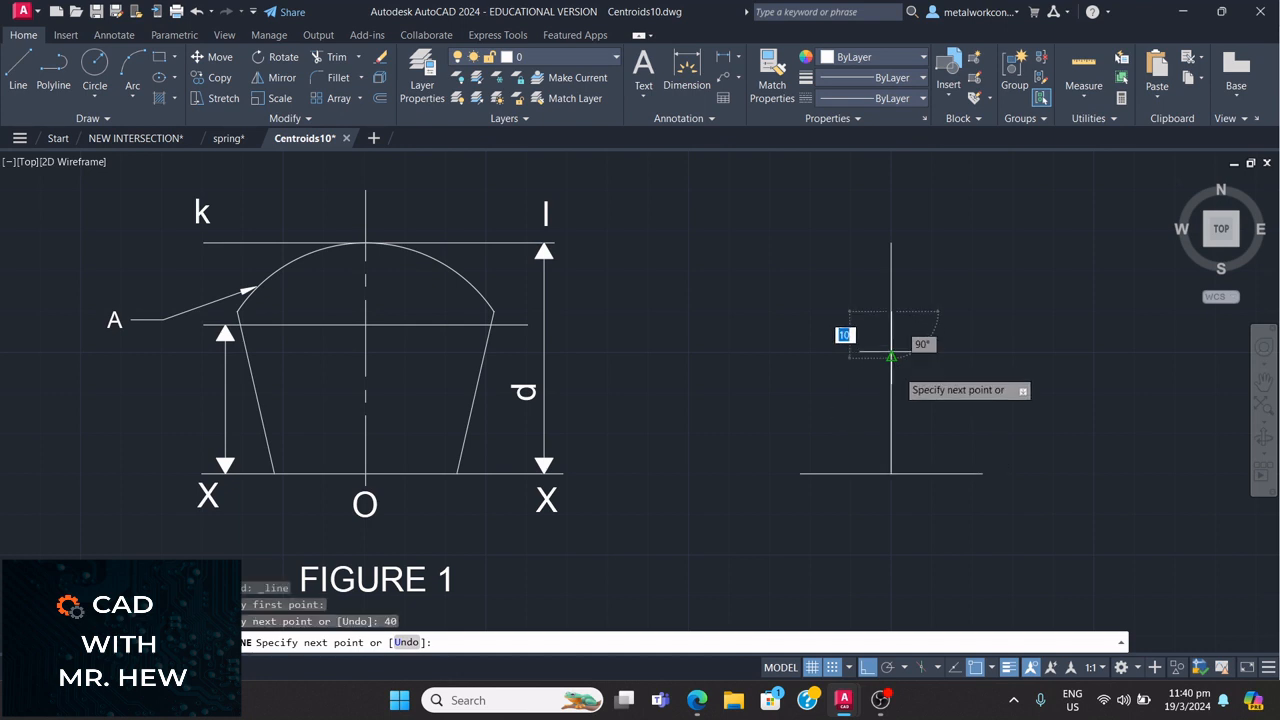
{"action": "key", "text": "Return"}
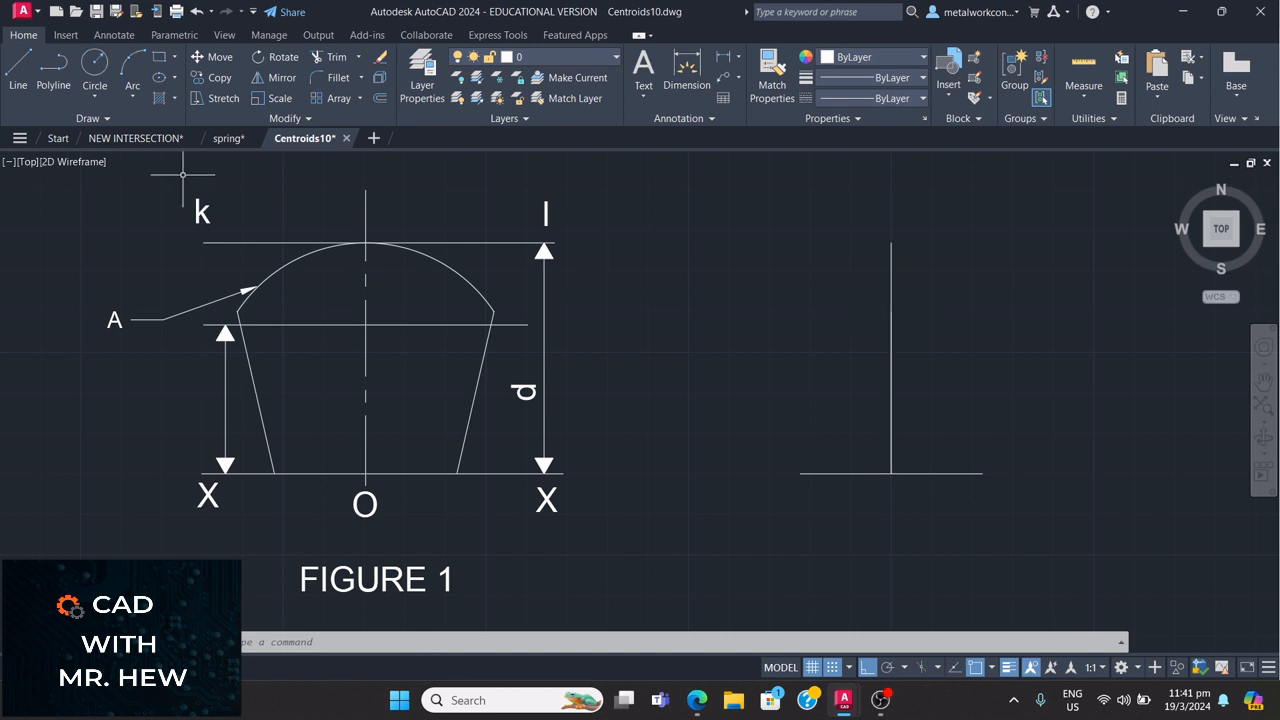
Draw horizontal lines both ways from the top of the 40-unit vertical line, about 40 units to the right and farther to the left.
{"action": "left_click", "coordinate": [37, 80]}
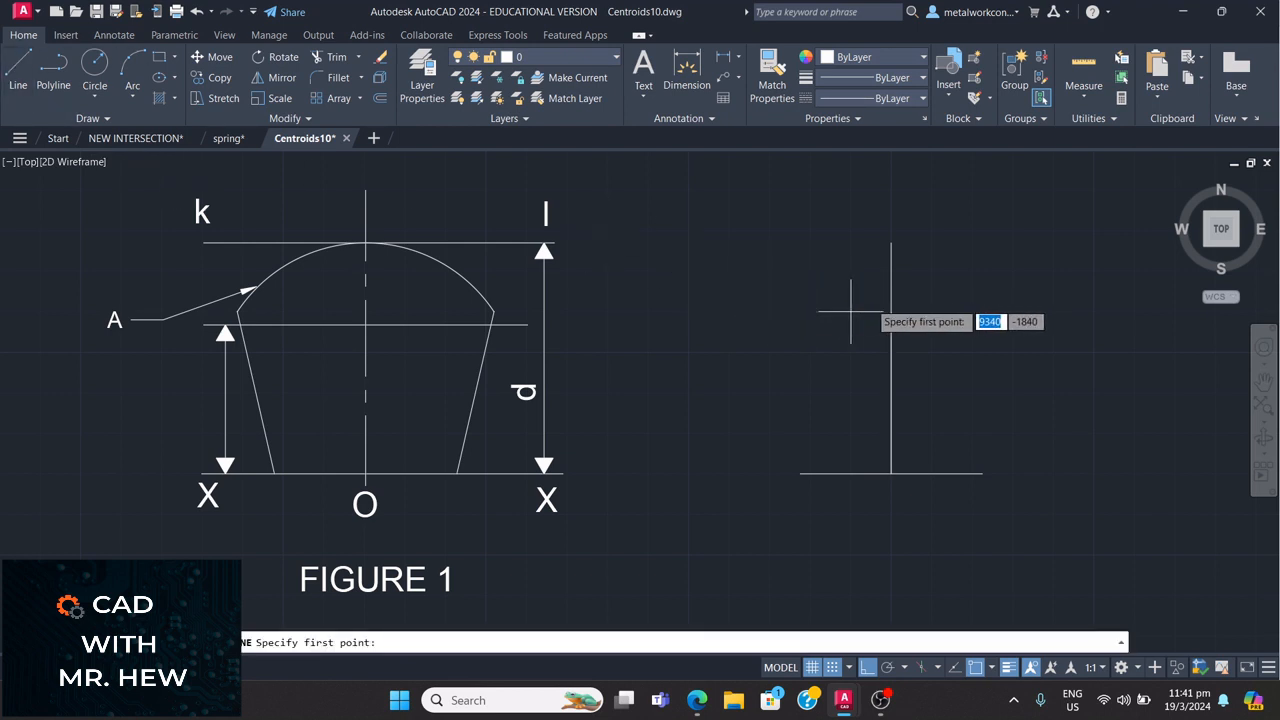
{"action": "left_click", "coordinate": [891, 310]}
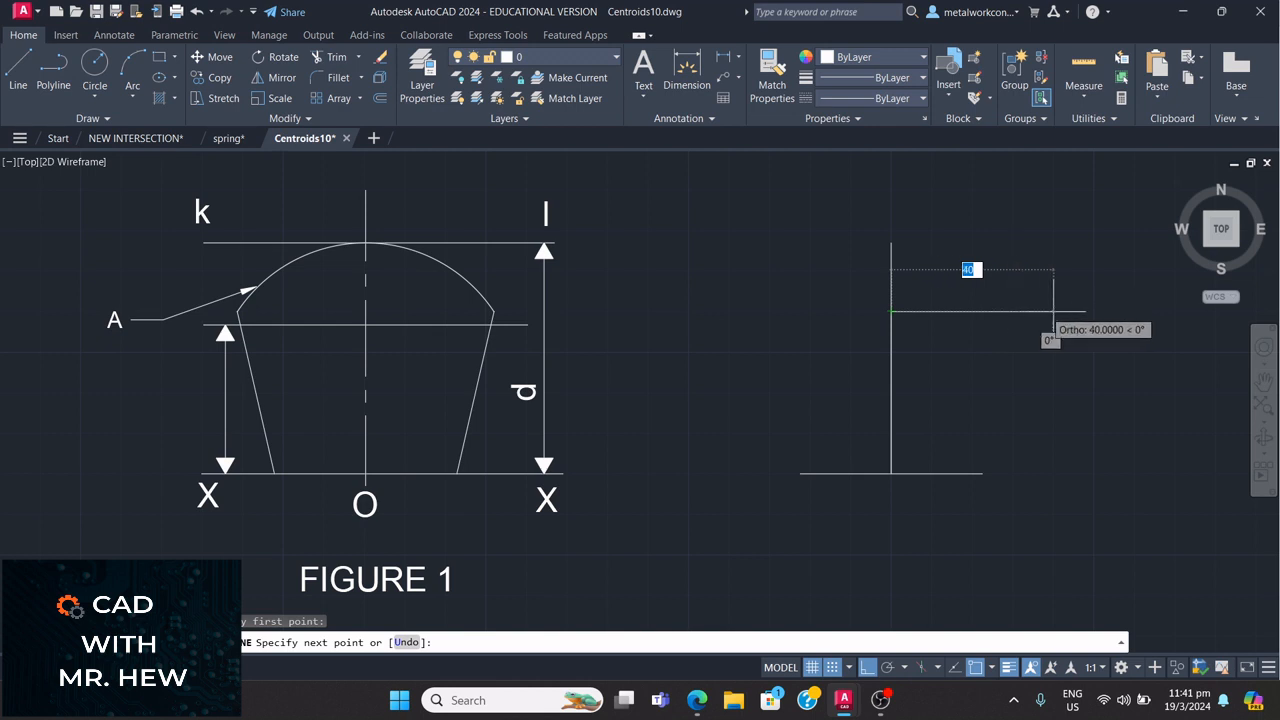
{"action": "left_click", "coordinate": [1053, 311]}
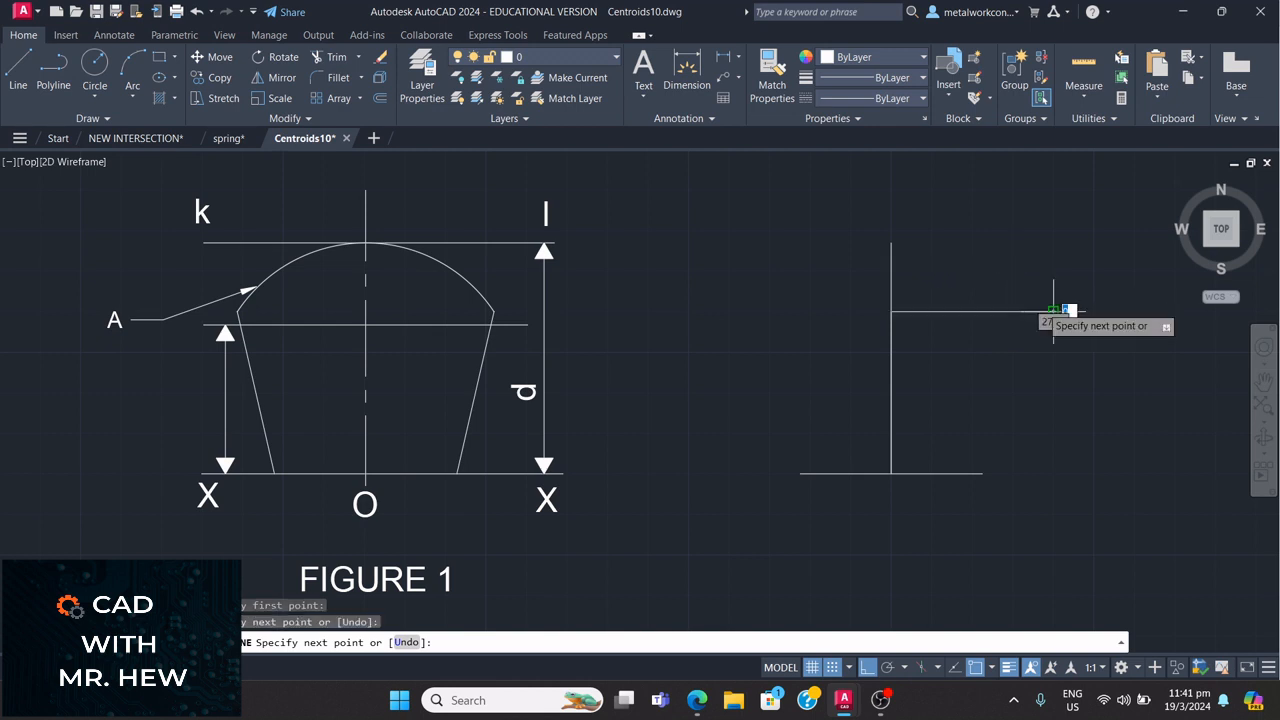
{"action": "key", "text": "Return"}
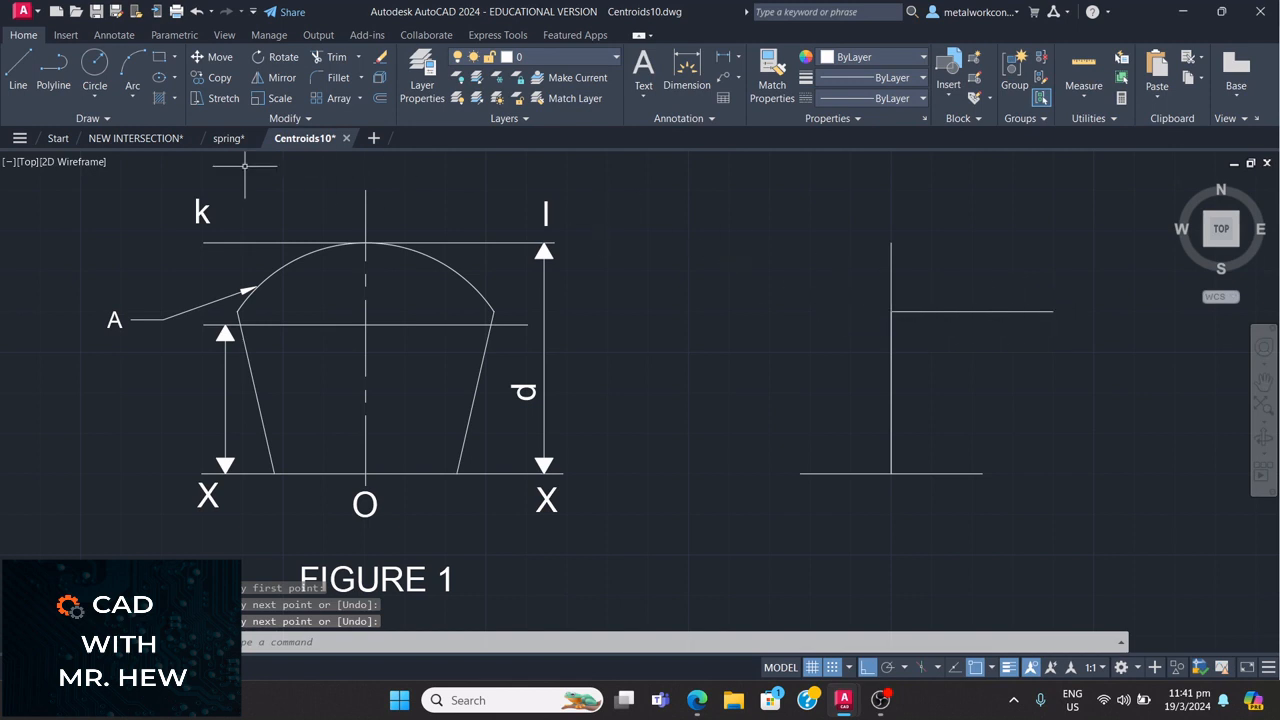
{"action": "left_click", "coordinate": [18, 68]}
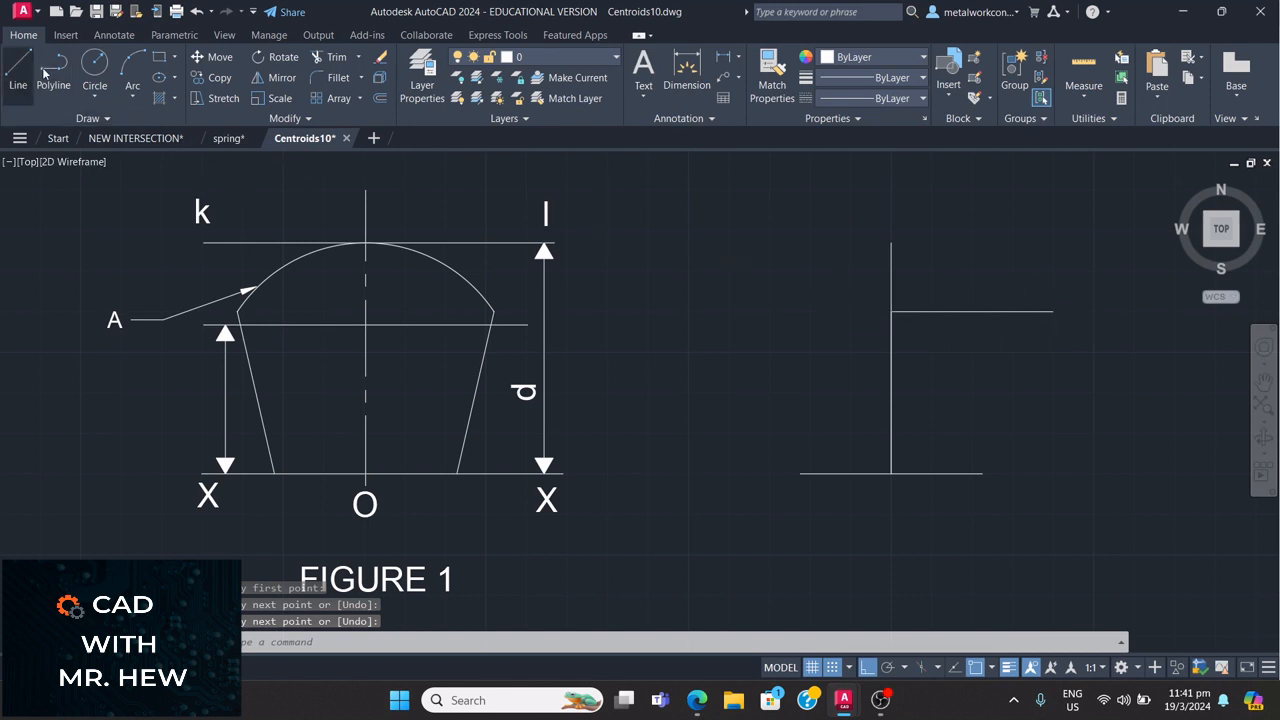
{"action": "left_click", "coordinate": [891, 311]}
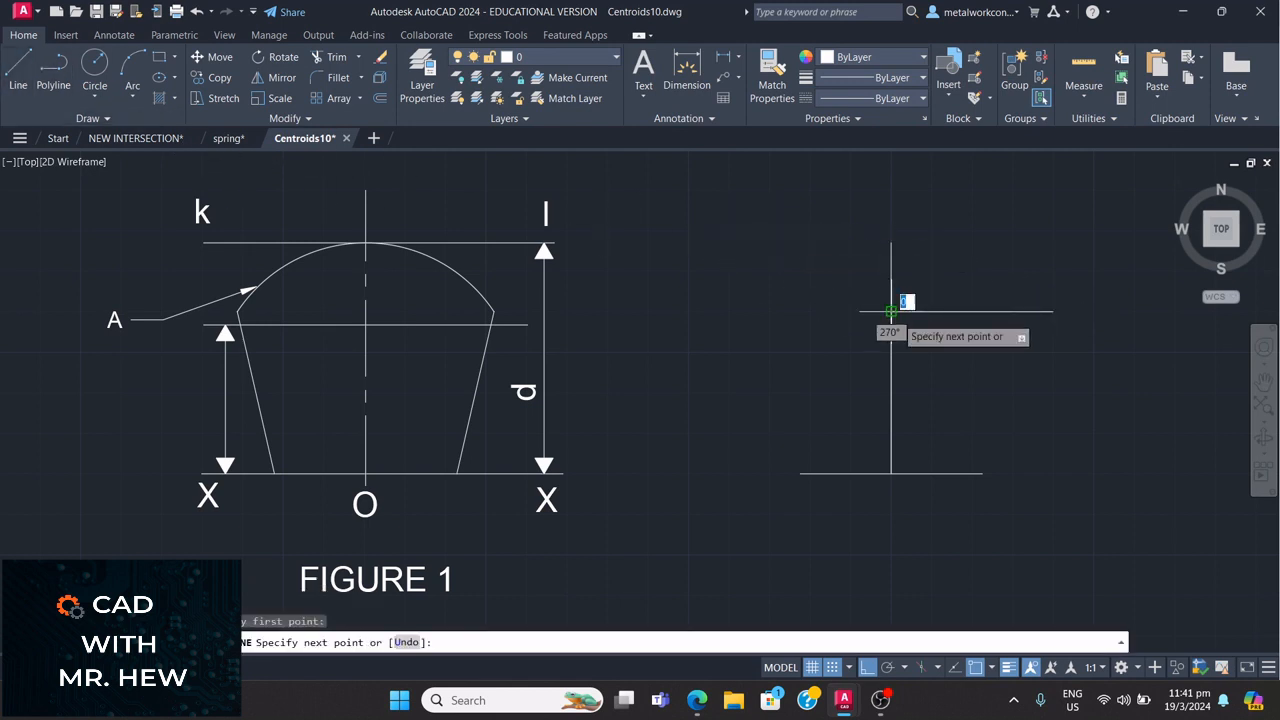
{"action": "left_click", "coordinate": [688, 311]}
{"action": "key", "text": "Return"}
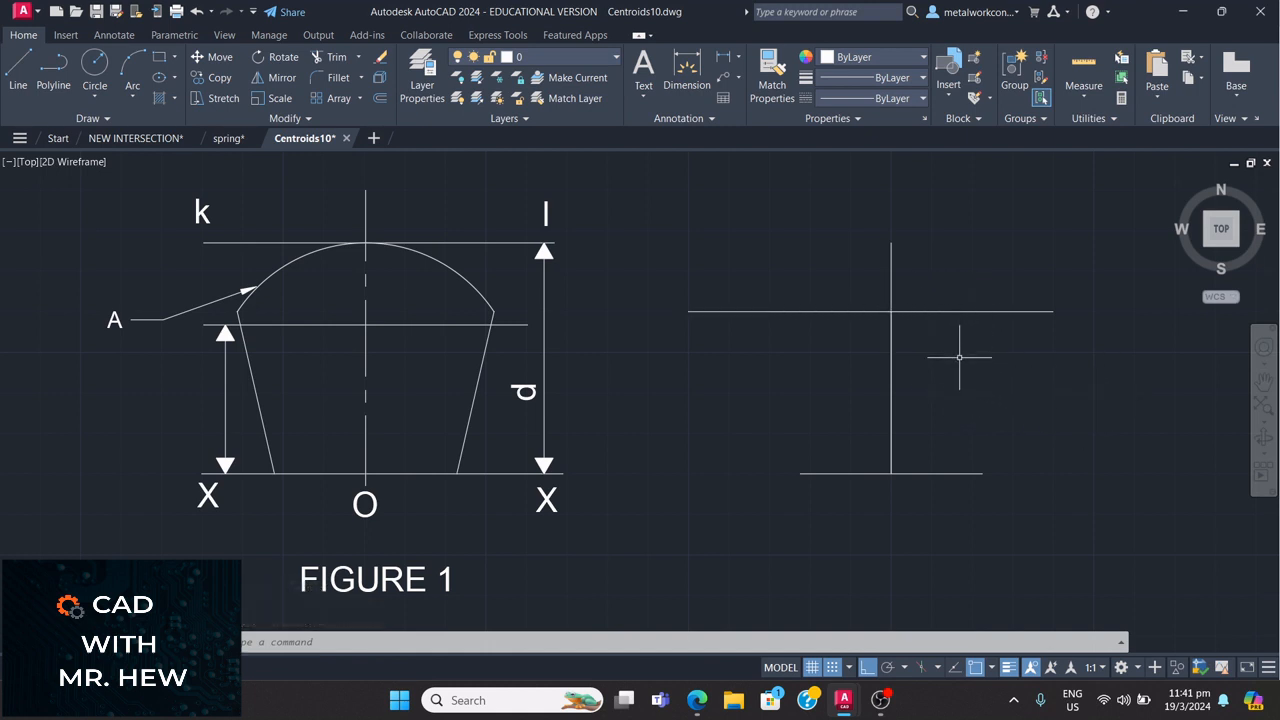
Examine the arc in Figure 1 and the location of its center on the centerline.
{"action": "left_click", "coordinate": [439, 264]}
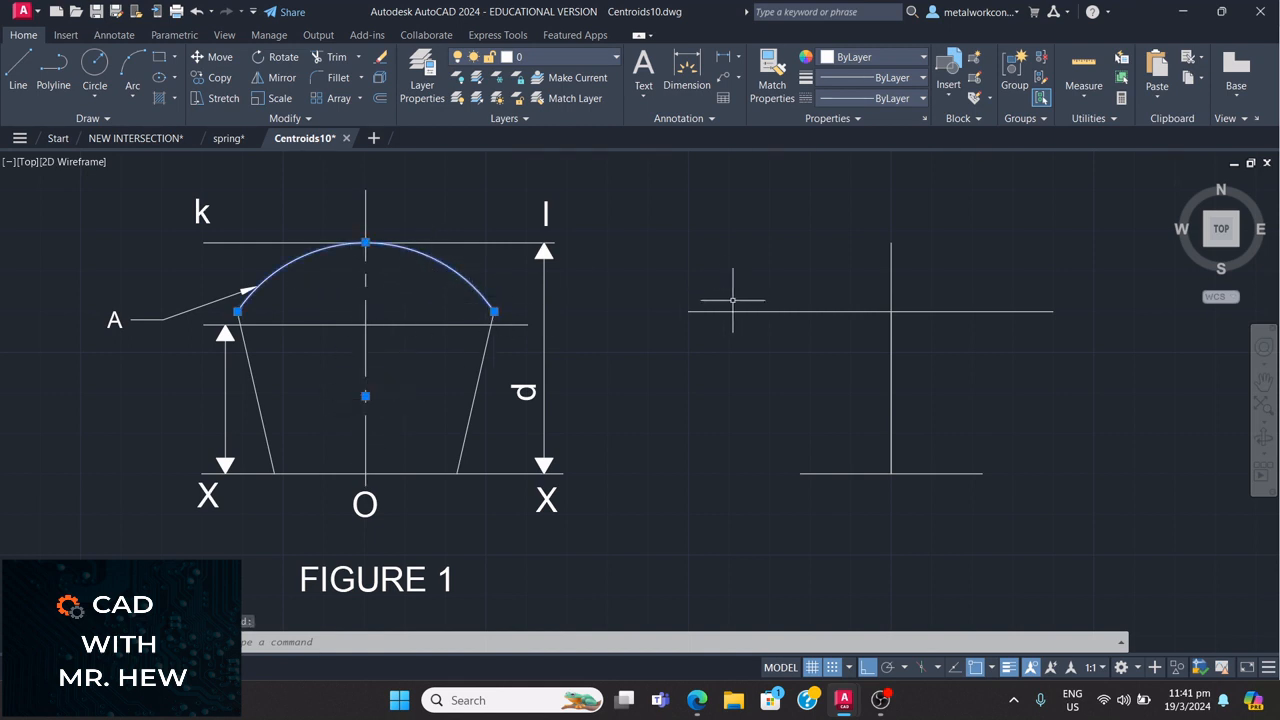
{"action": "key", "text": "Escape"}
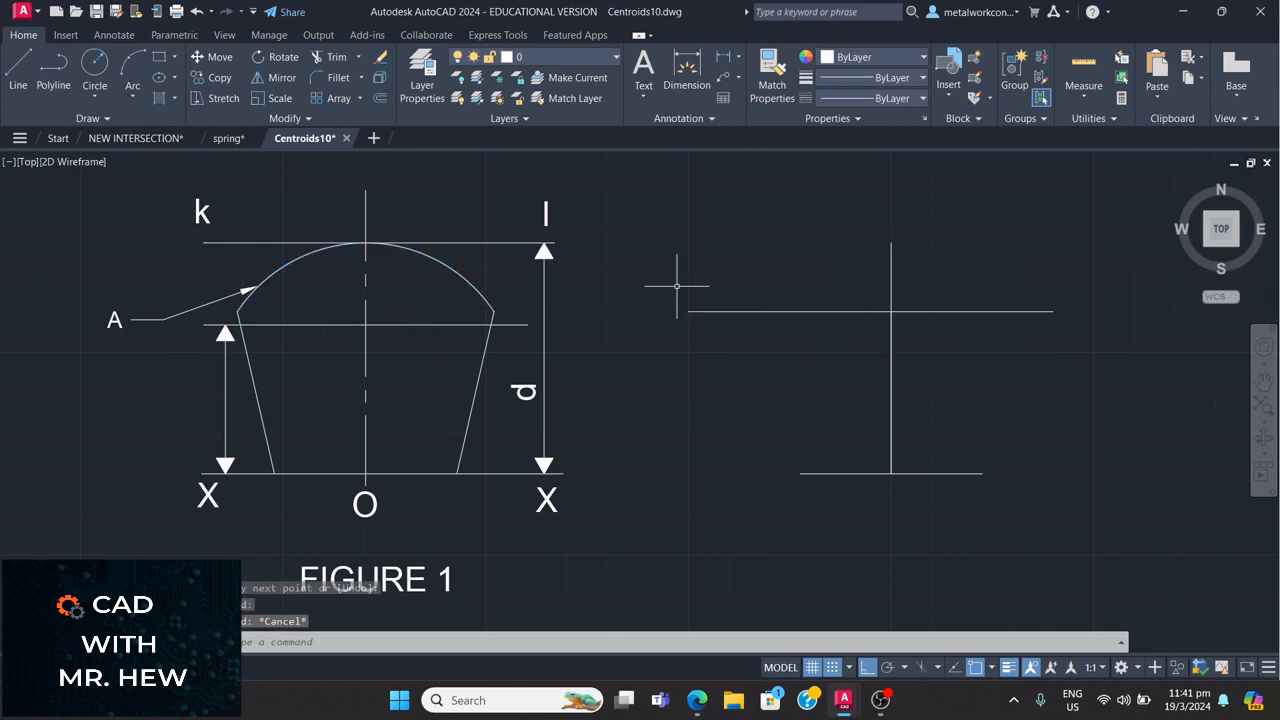
{"action": "left_click", "coordinate": [432, 257]}
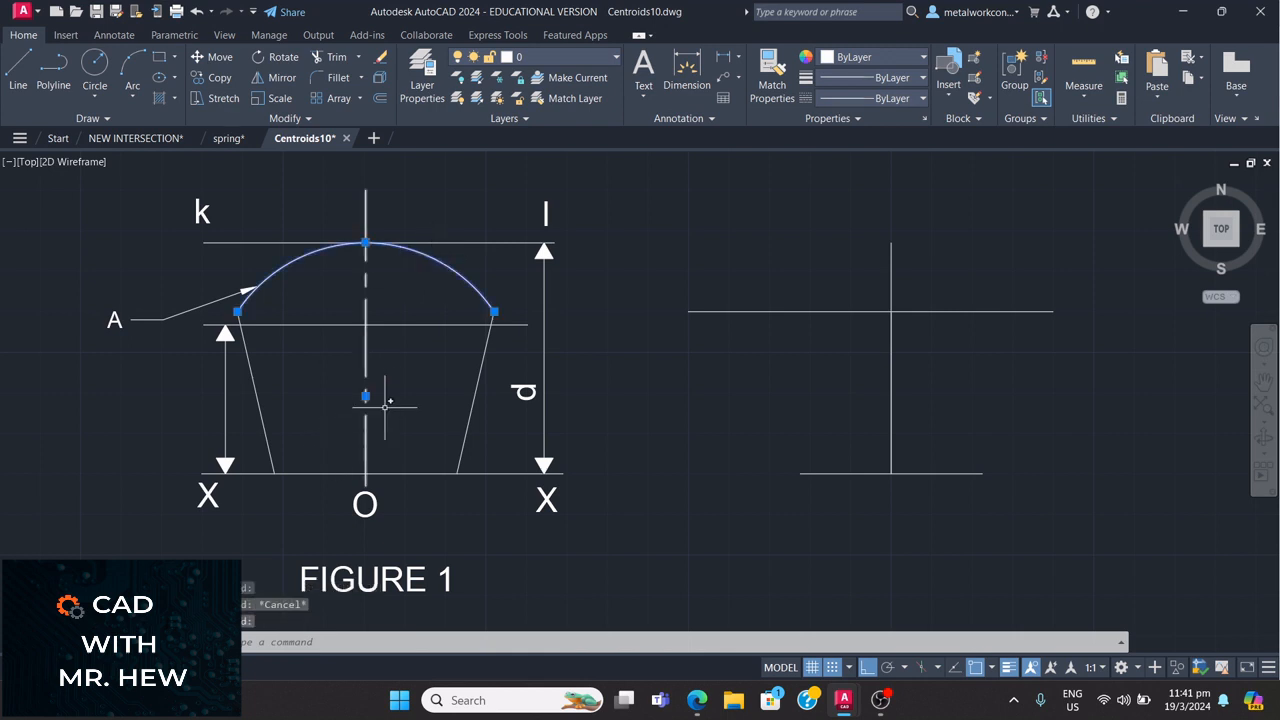
{"action": "key", "text": "Escape"}
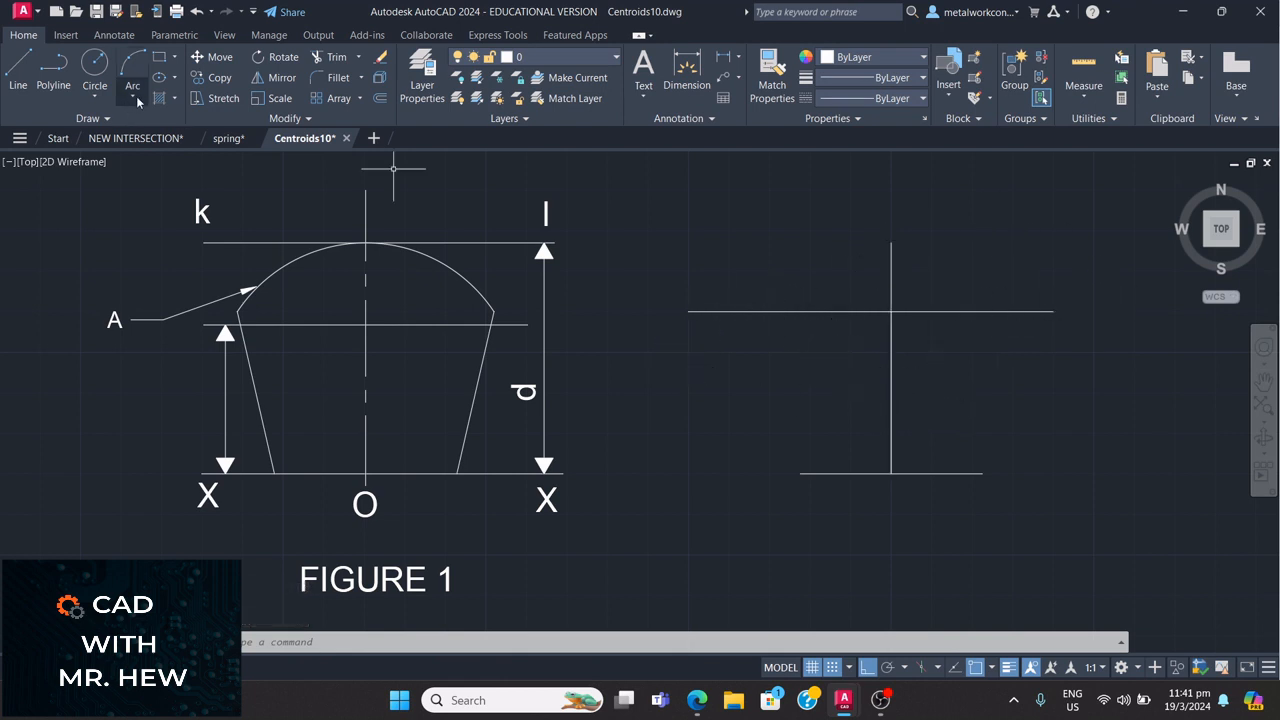
With snap and ortho off, draw a Center, Start, End arc of radius 38 from the vertical line's top end, sweeping across its lower left side.
{"action": "left_click", "coordinate": [133, 98]}
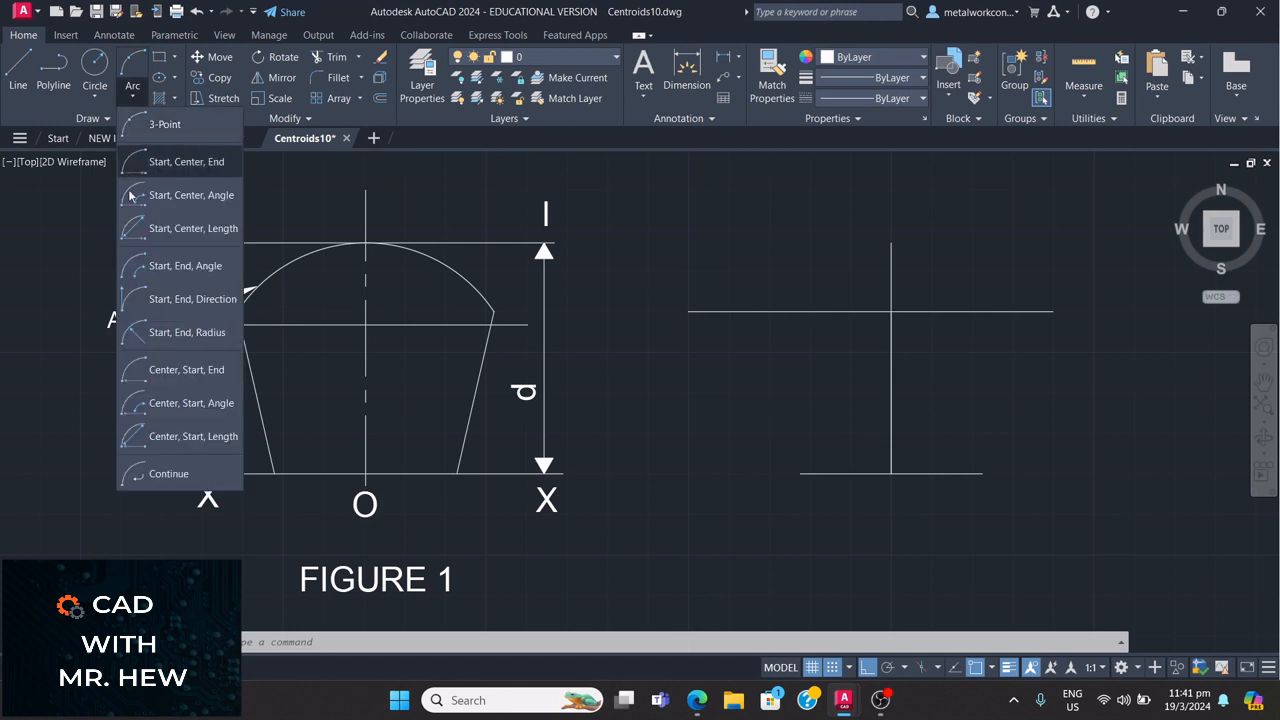
{"action": "left_click", "coordinate": [180, 370]}
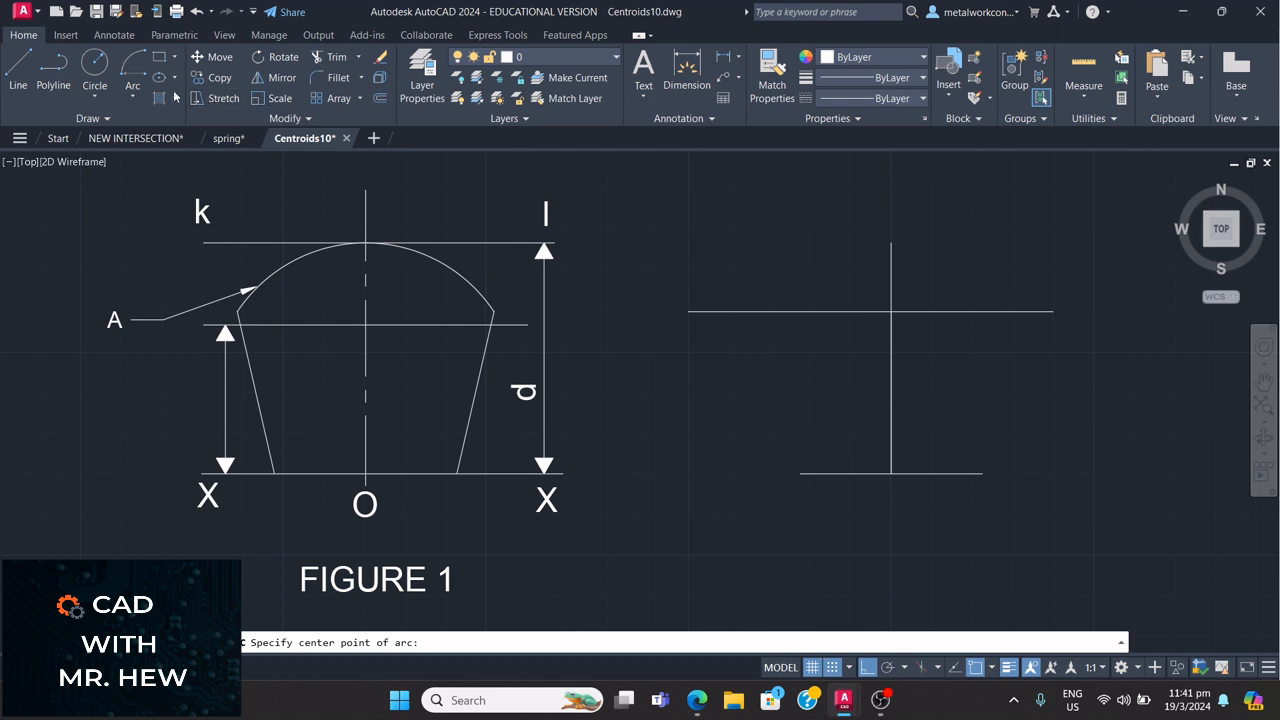
{"action": "left_click", "coordinate": [135, 96]}
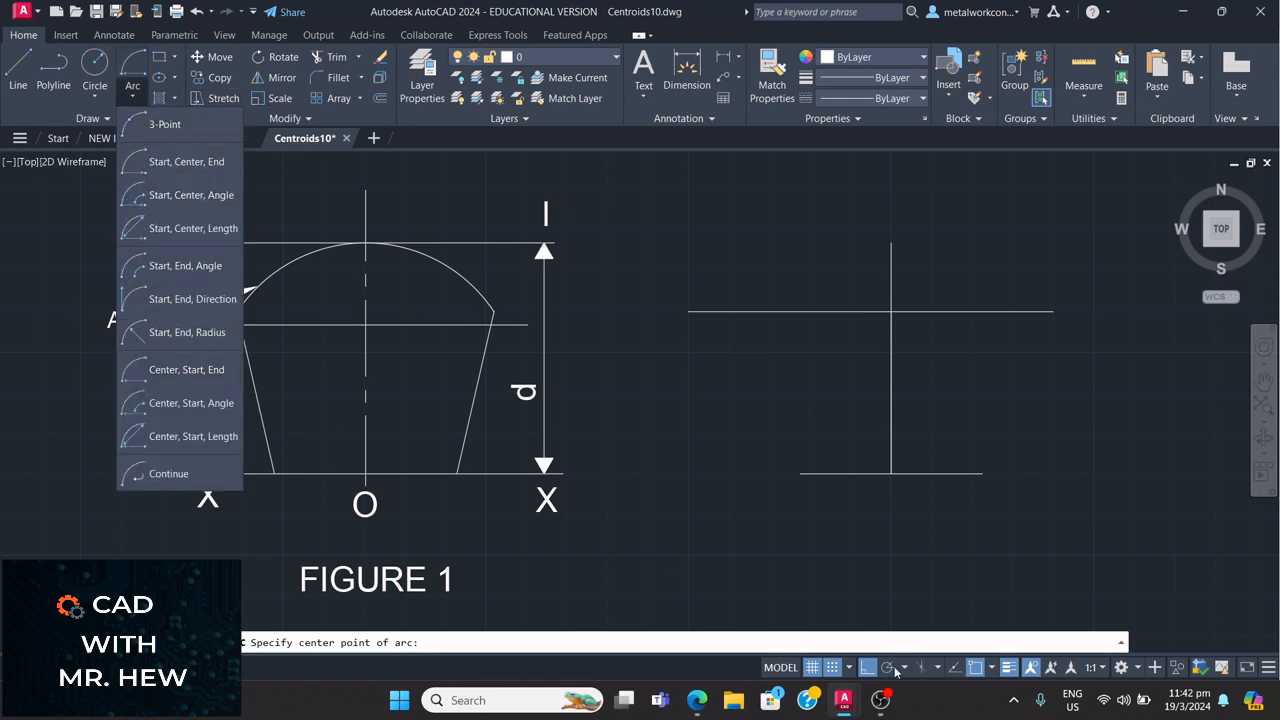
{"action": "left_click", "coordinate": [833, 669]}
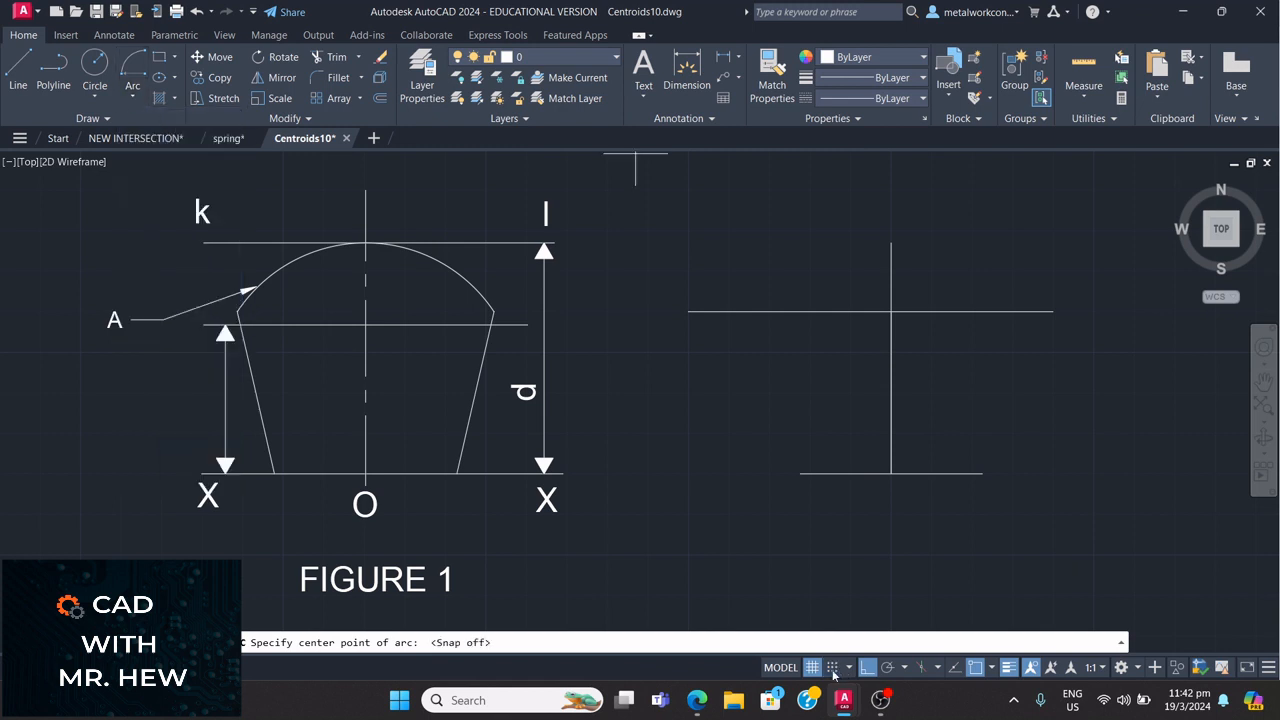
{"action": "left_click", "coordinate": [891, 242]}
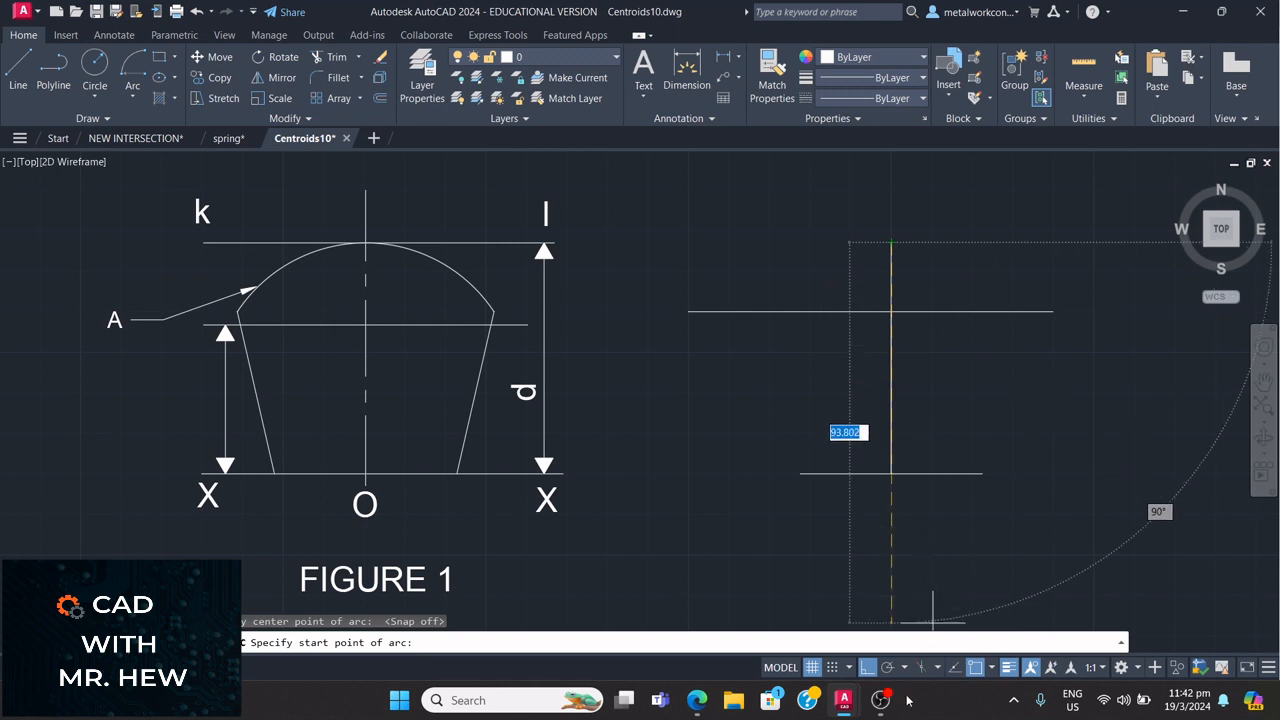
{"action": "left_click", "coordinate": [866, 670]}
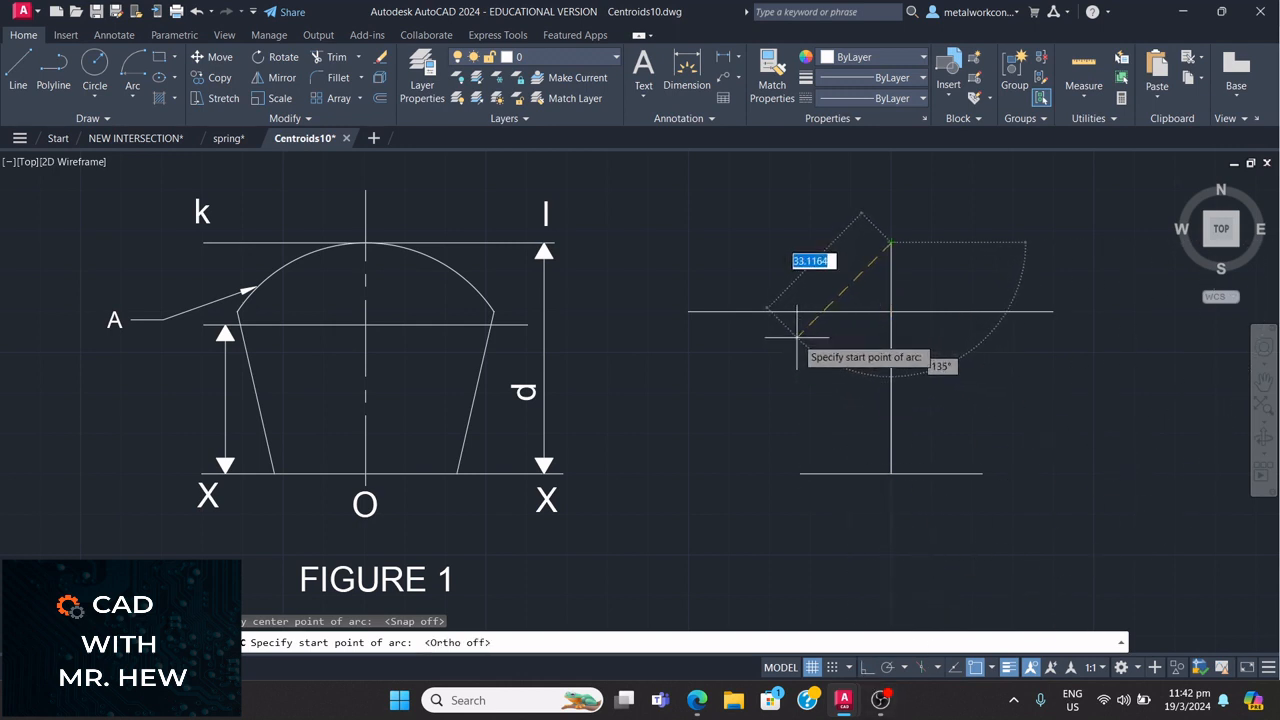
{"action": "type", "text": "3"}
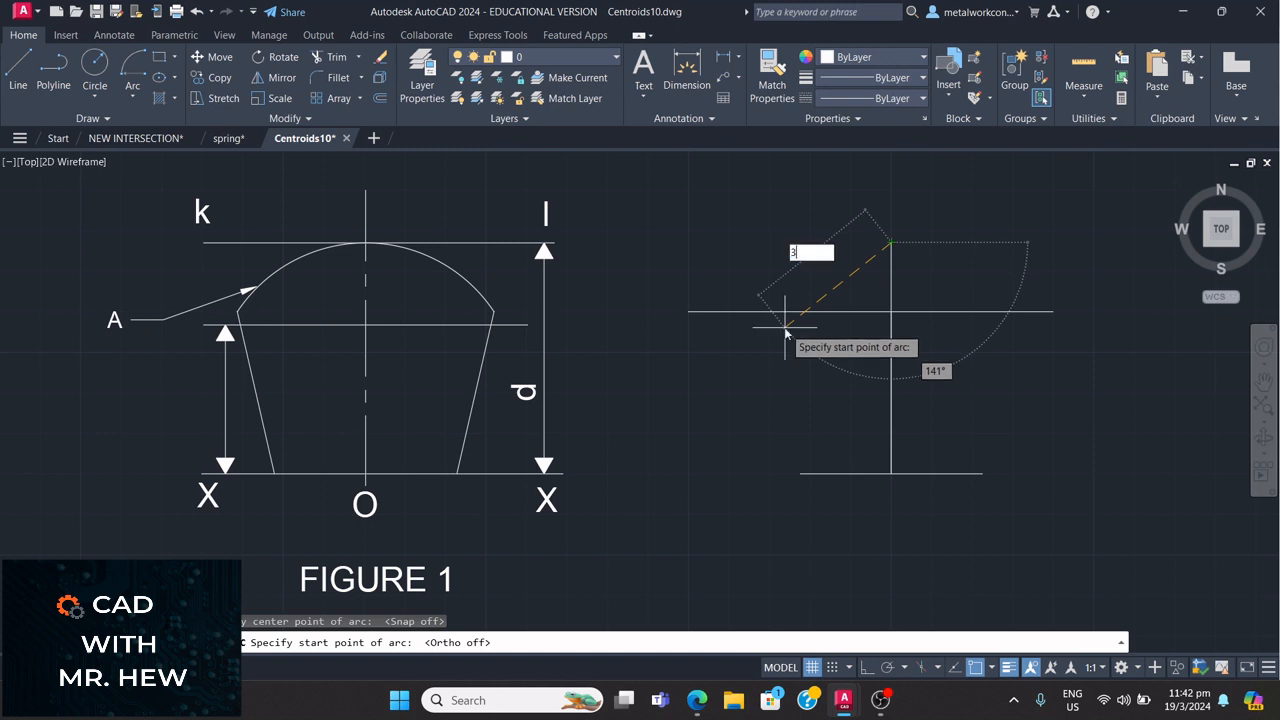
{"action": "type", "text": "8"}
{"action": "key", "text": "Return"}
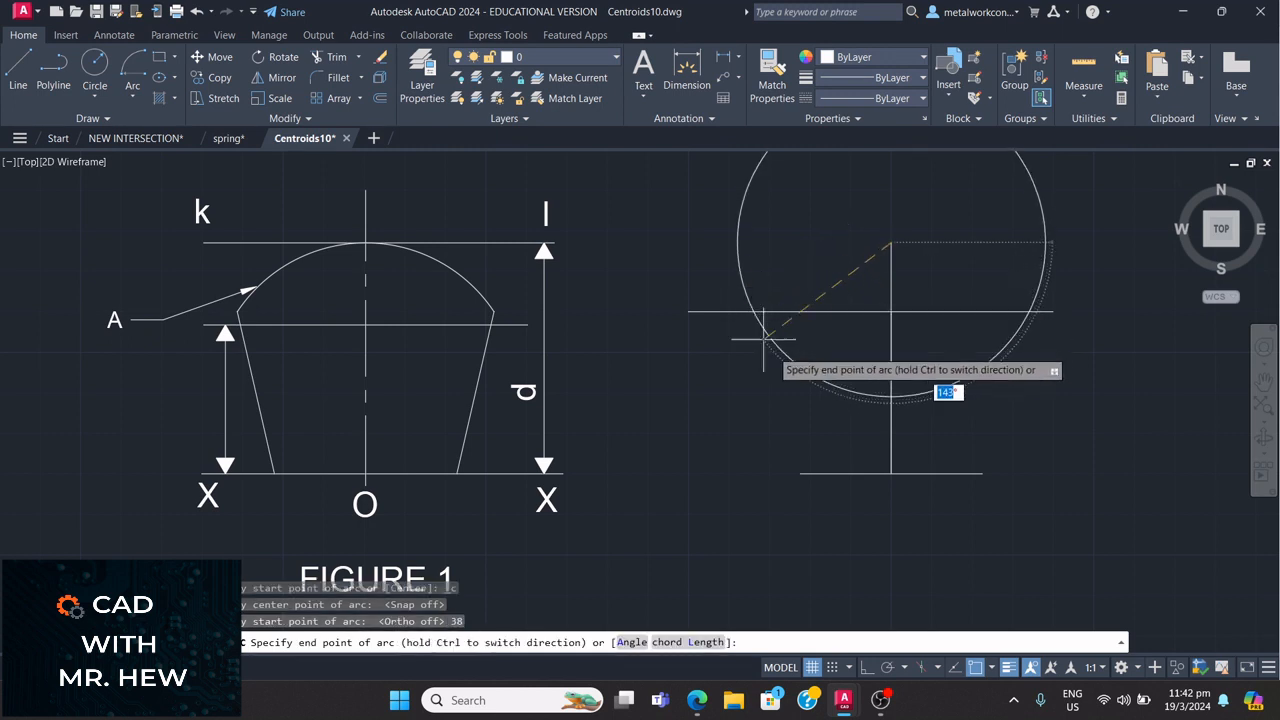
{"action": "left_click", "coordinate": [866, 392]}
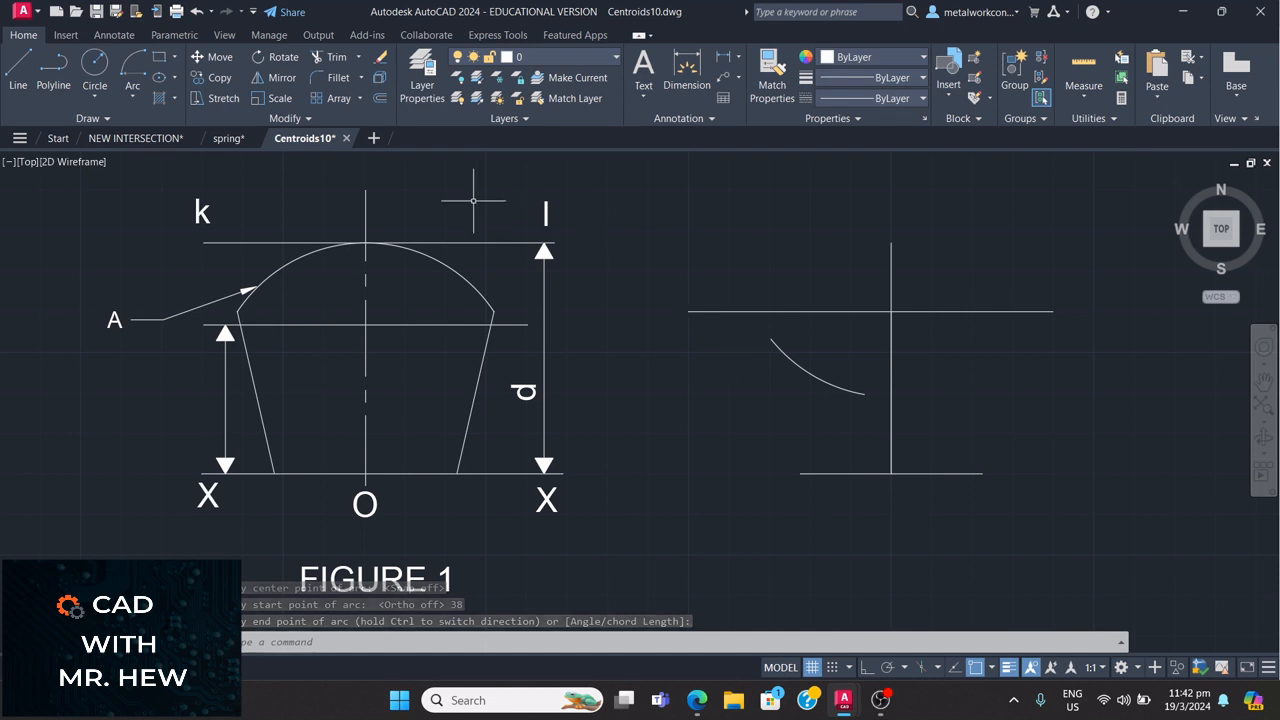
Undo the last arc, then draw a short radius-38 Center, Start, End arc centered on the vertical line's top end, sweeping right from that line.
{"action": "left_click", "coordinate": [197, 11]}
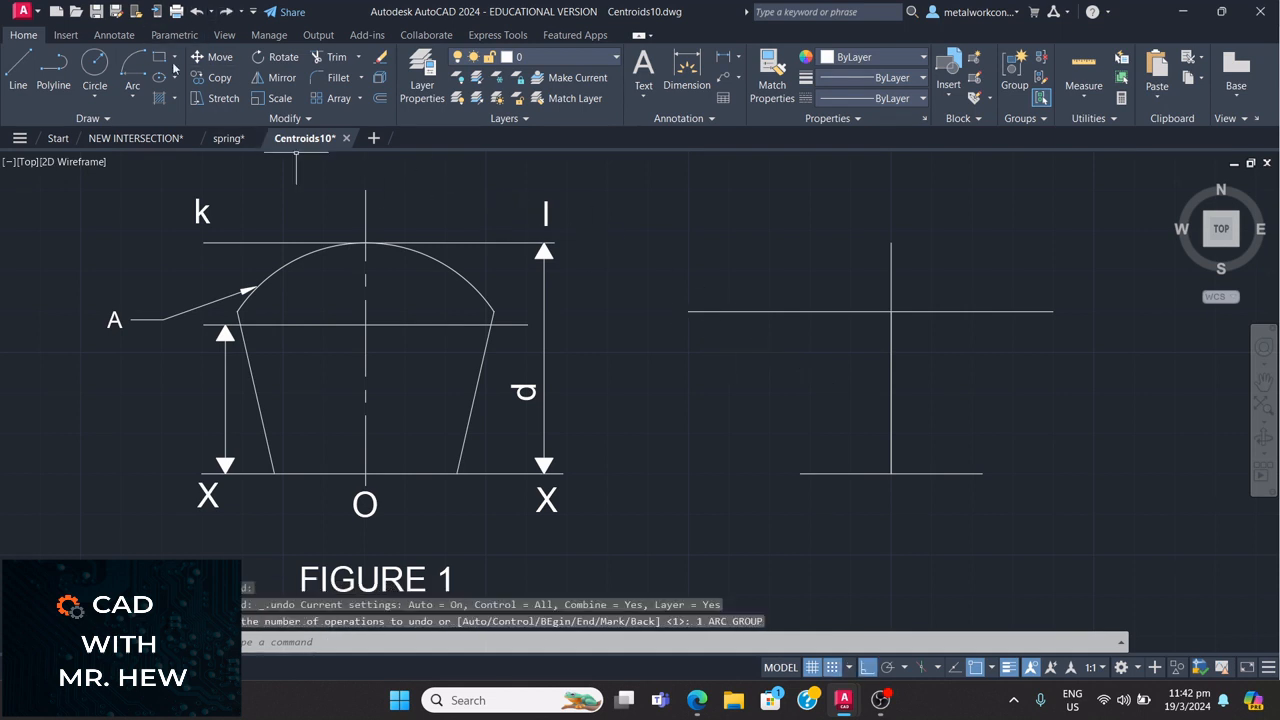
{"action": "left_click", "coordinate": [135, 93]}
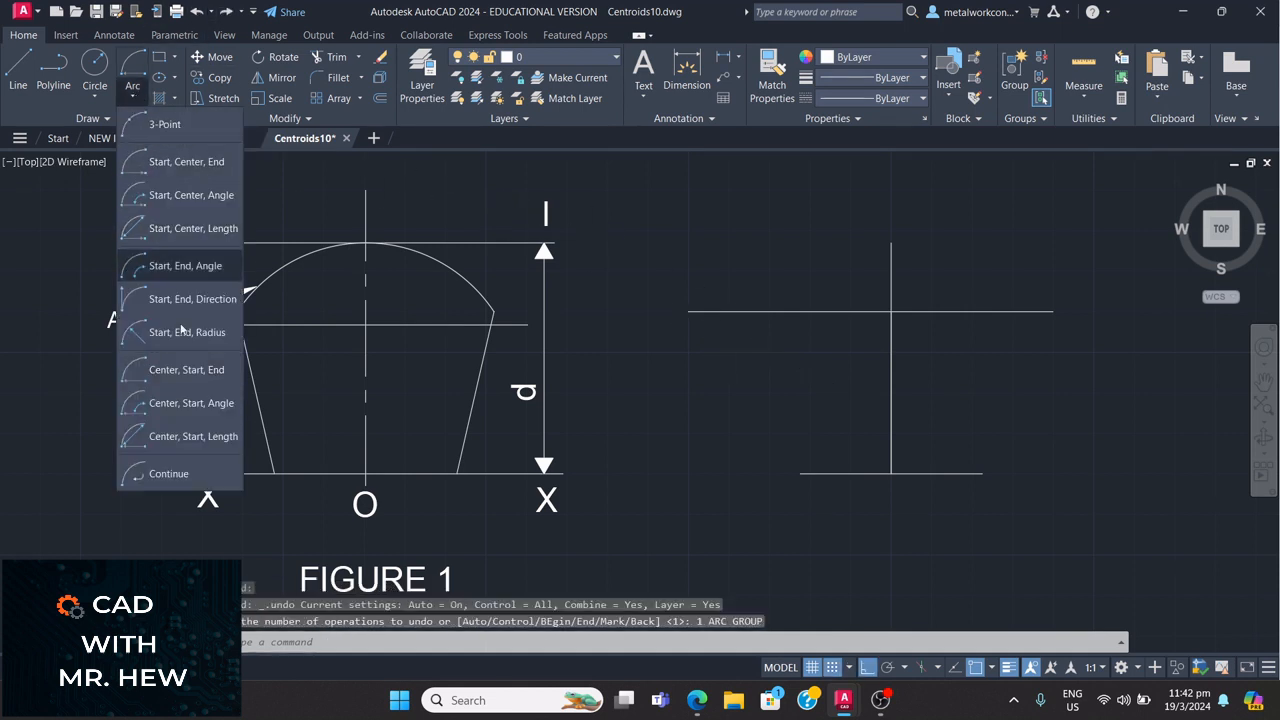
{"action": "left_click", "coordinate": [192, 374]}
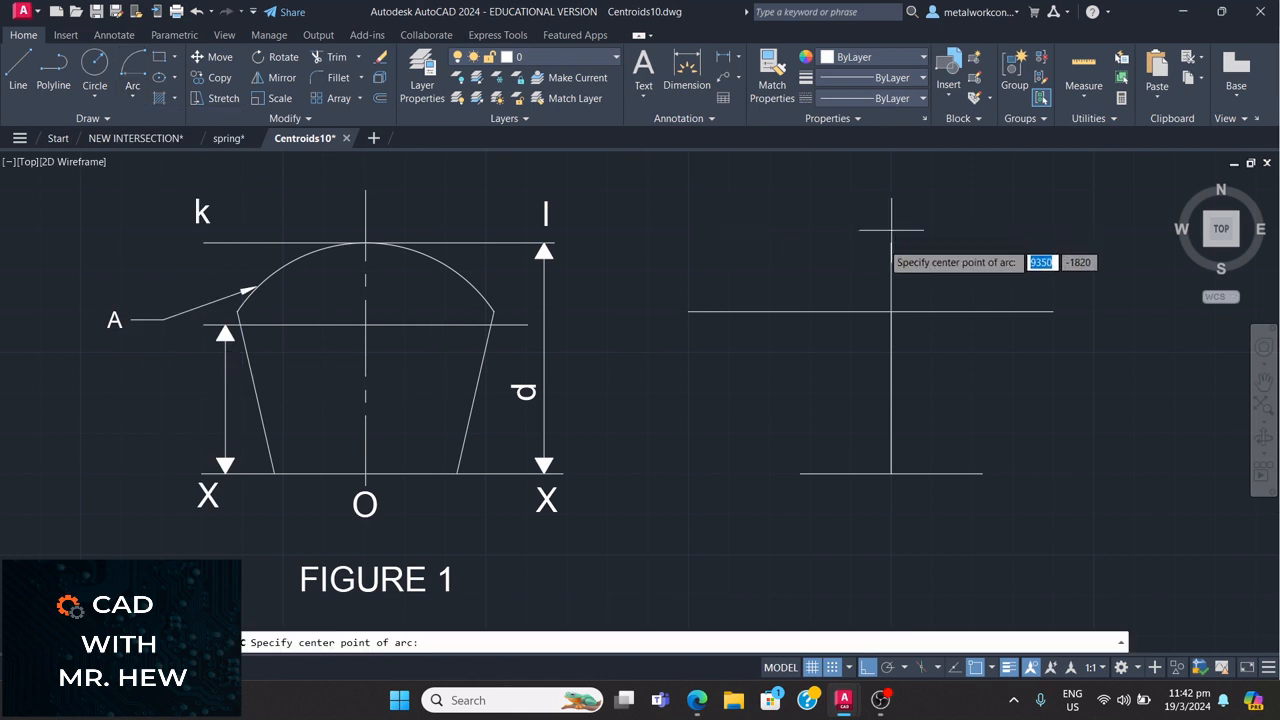
{"action": "left_click", "coordinate": [834, 667]}
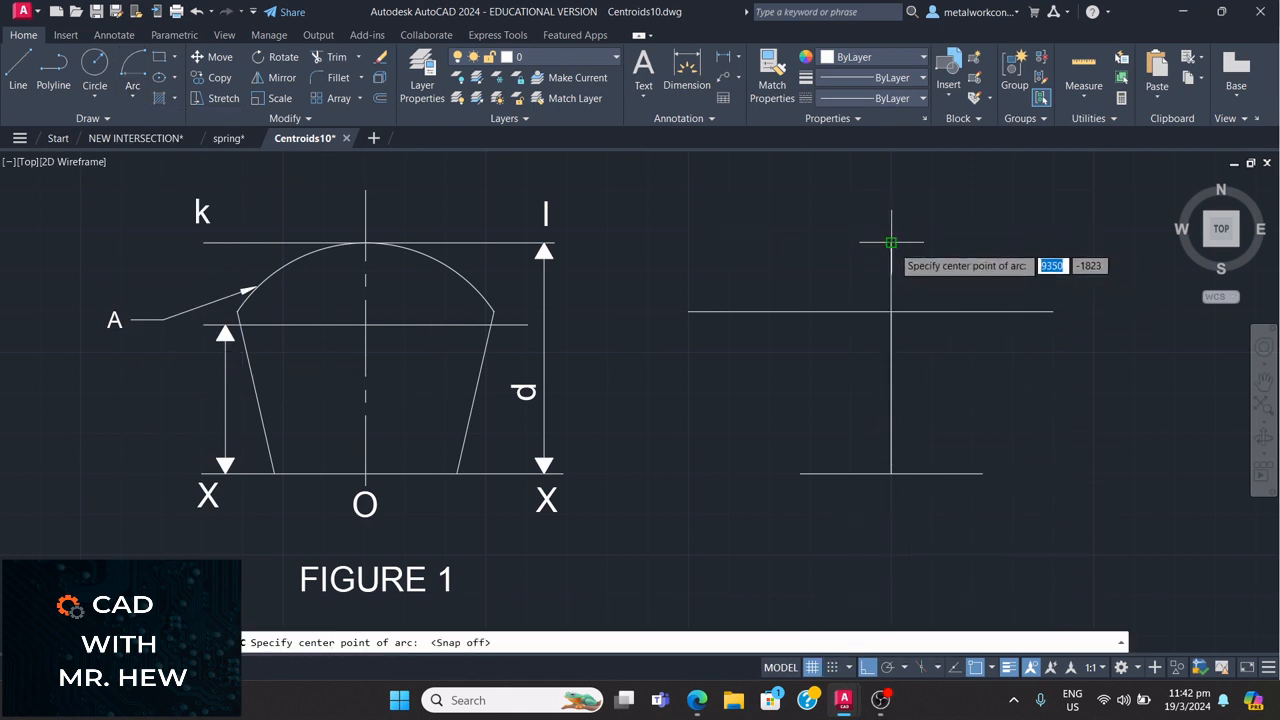
{"action": "left_click", "coordinate": [891, 243]}
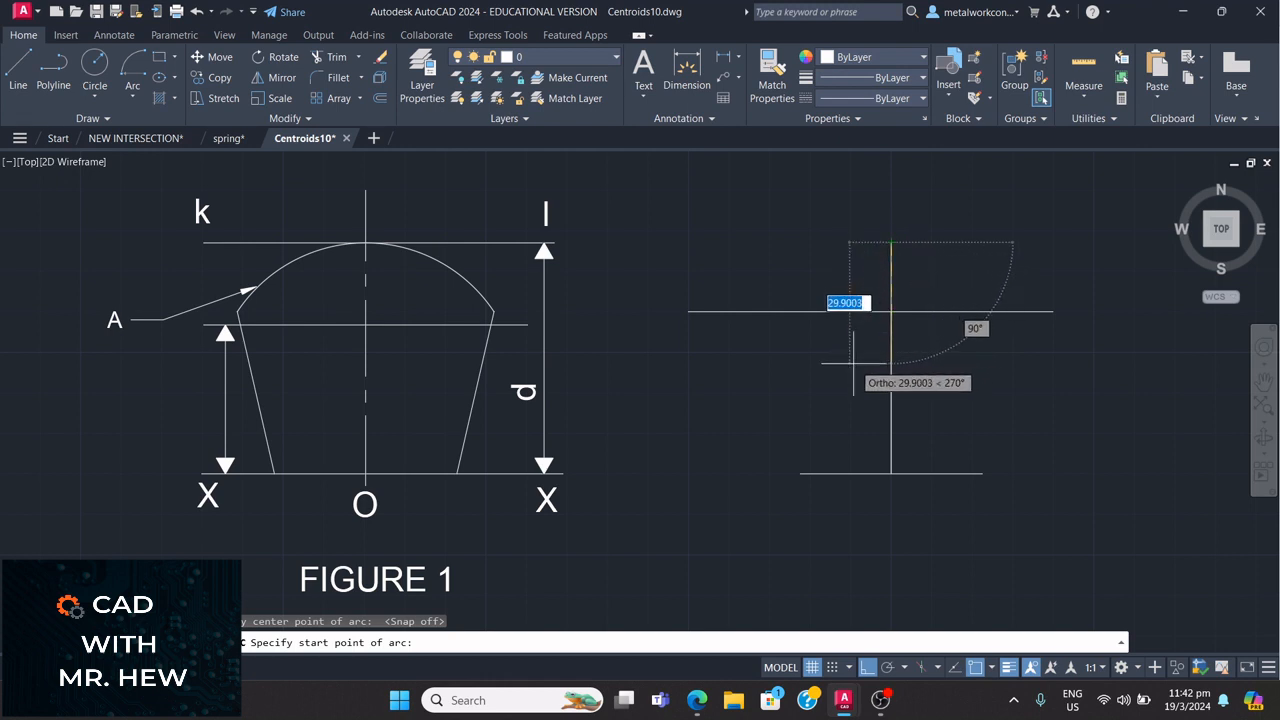
{"action": "type", "text": "3"}
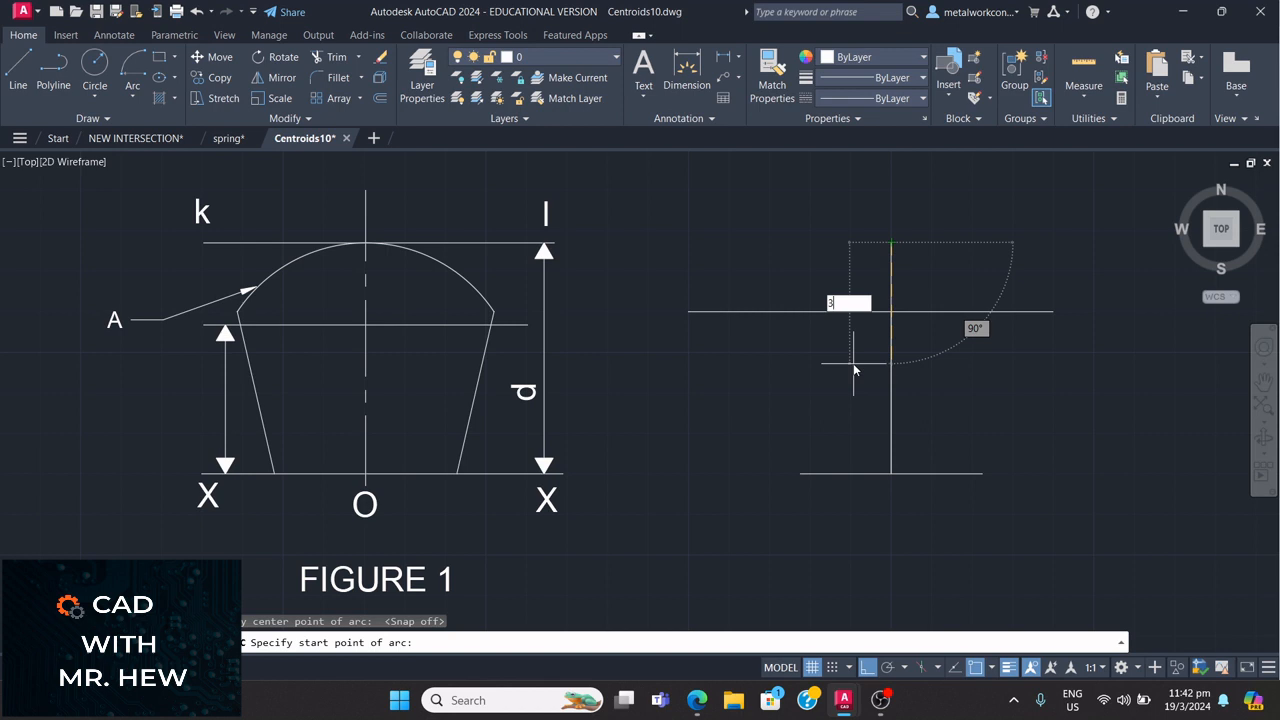
{"action": "type", "text": "8"}
{"action": "key", "text": "Return"}
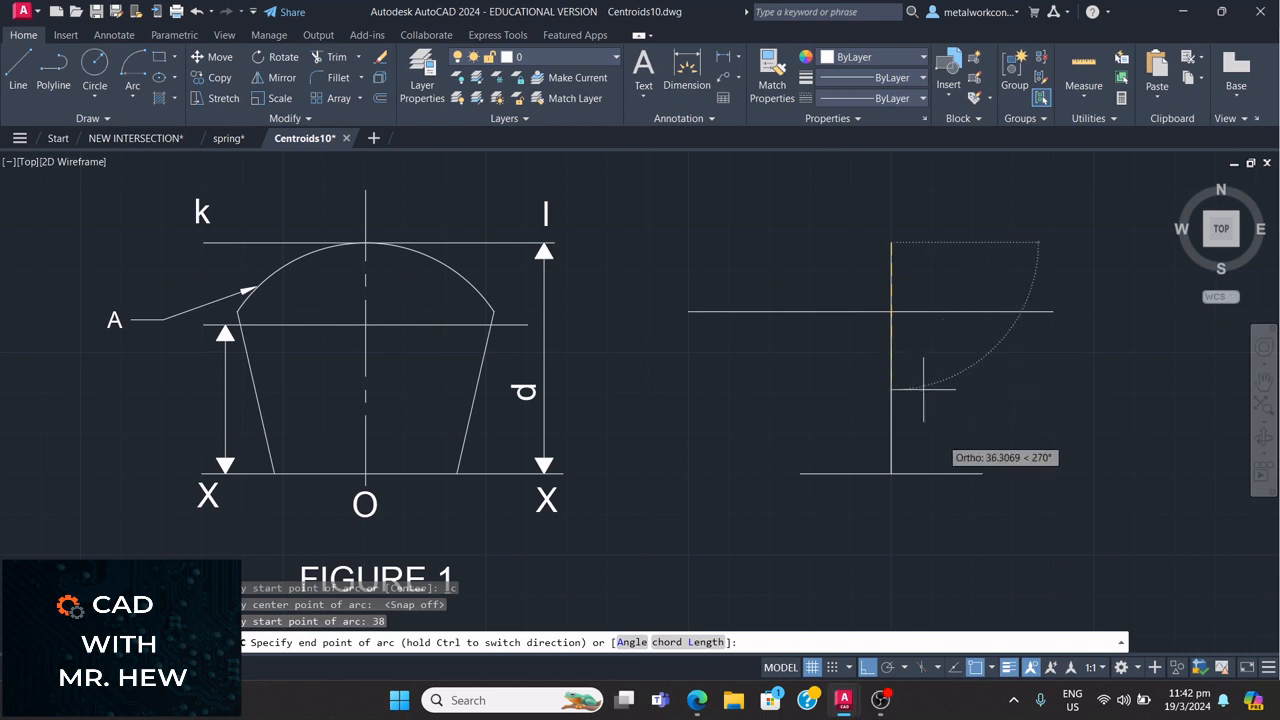
{"action": "left_click", "coordinate": [867, 668]}
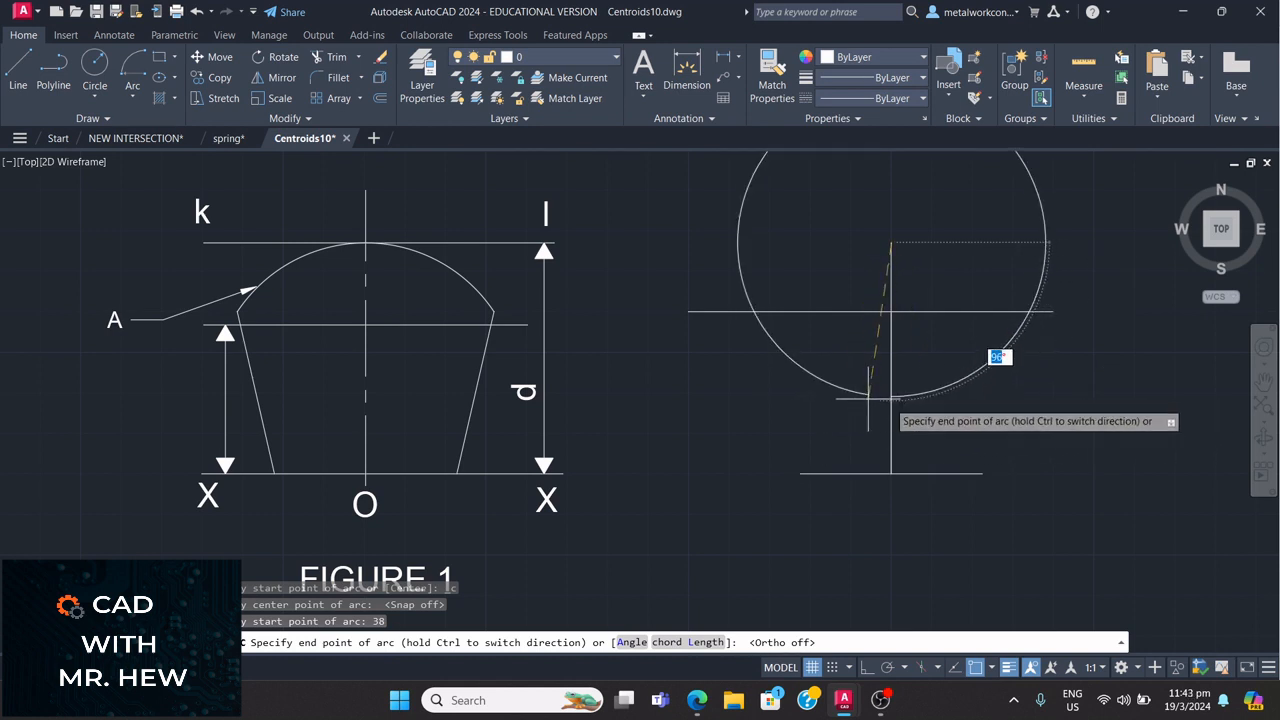
{"action": "left_click", "coordinate": [920, 395]}
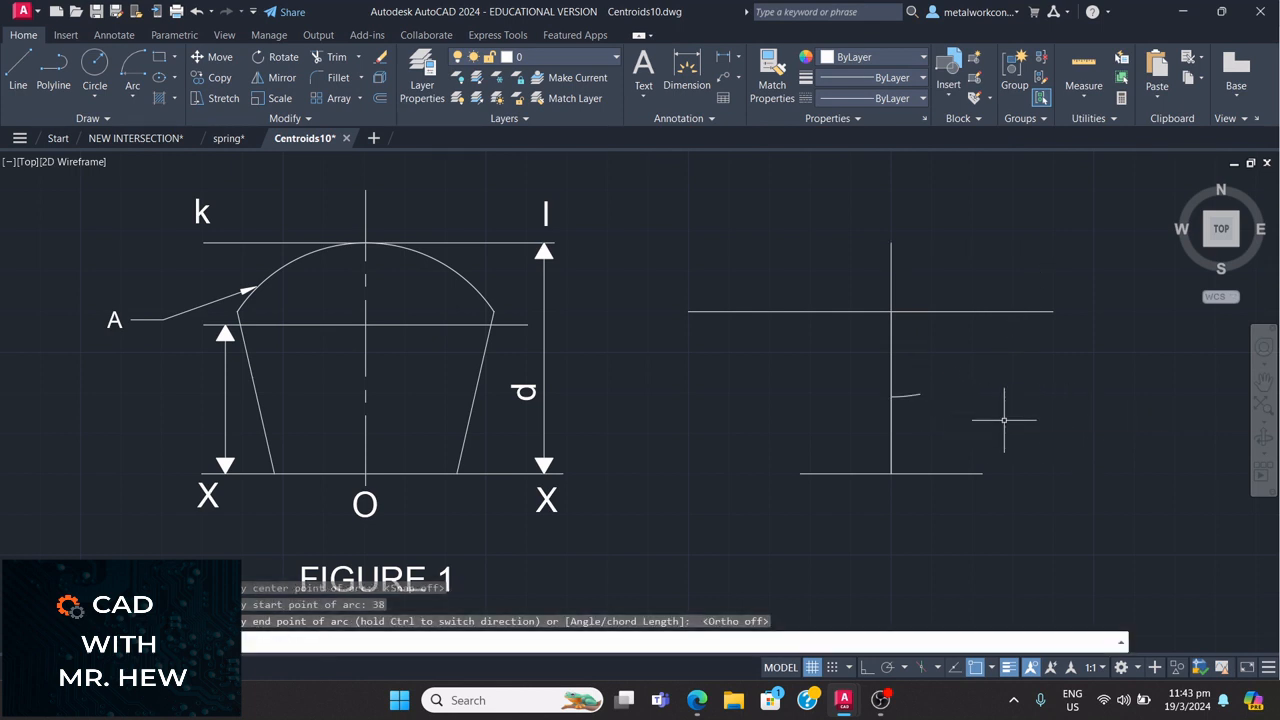
Draw a Center, Start, End arc centered where the short arc meets the vertical line, from its top end to the horizontal line's left side.
{"action": "key", "text": "Return"}
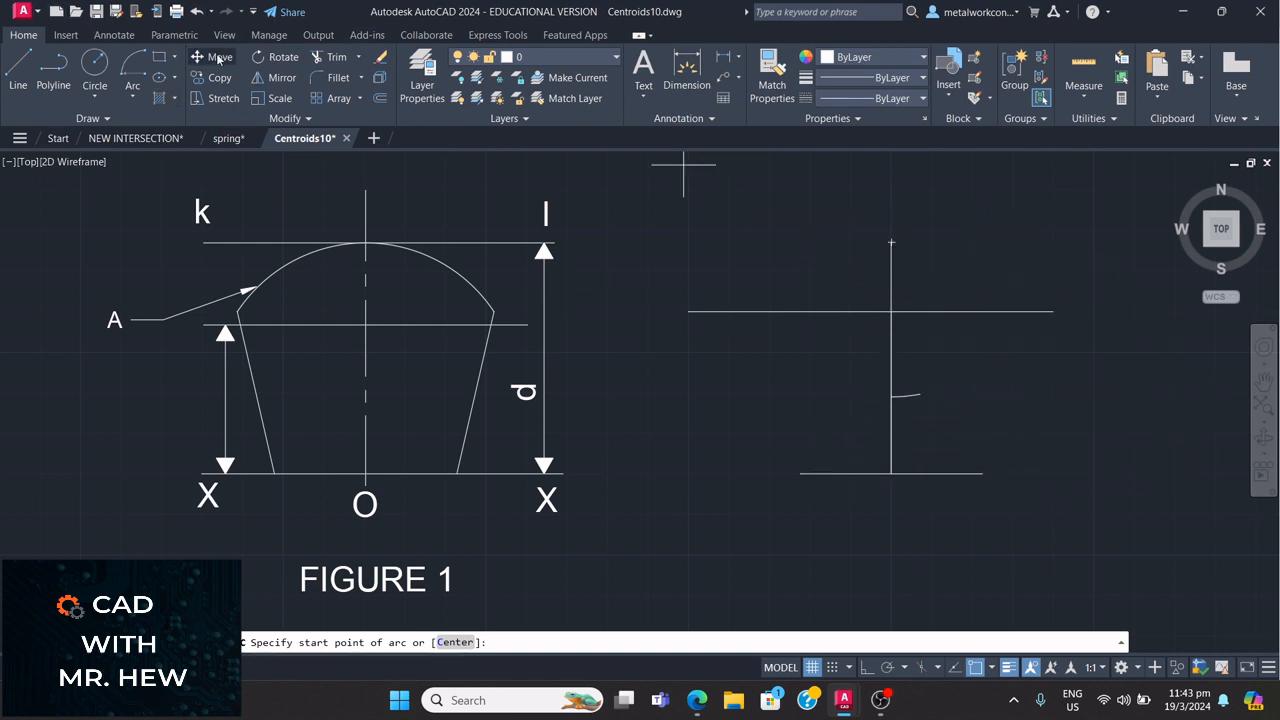
{"action": "left_click", "coordinate": [134, 100]}
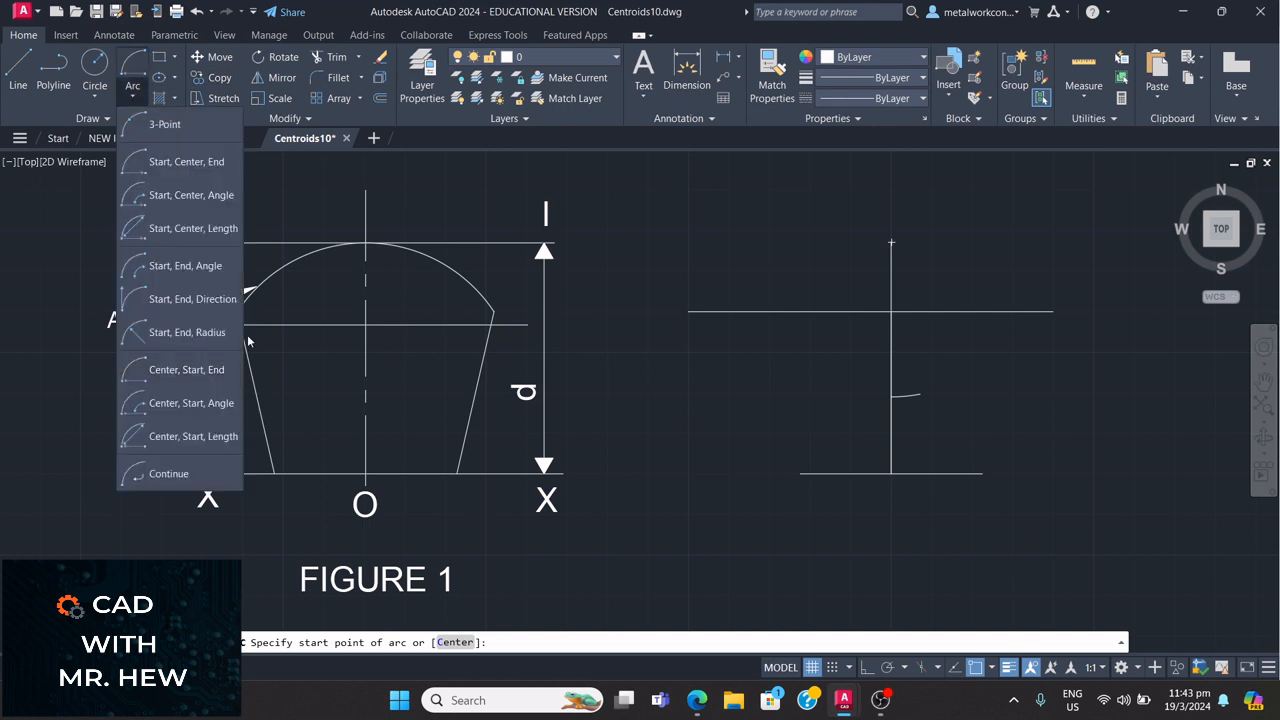
{"action": "left_click", "coordinate": [185, 370]}
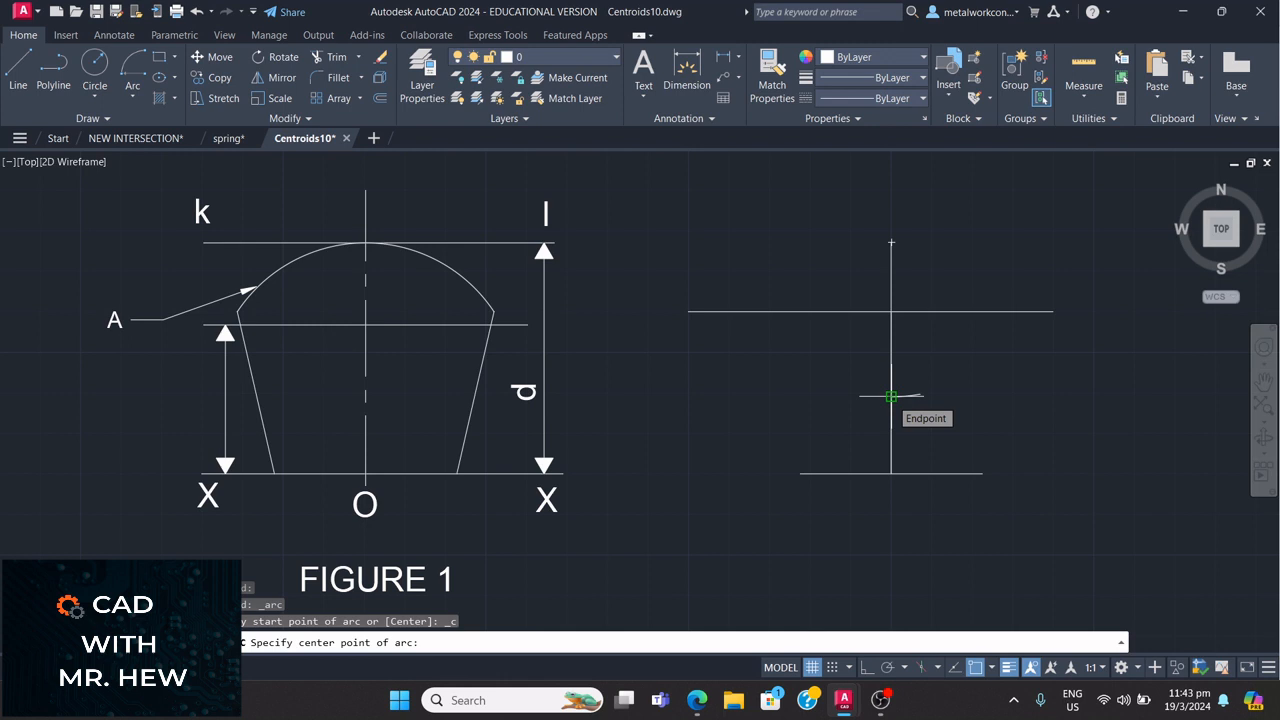
{"action": "left_click", "coordinate": [891, 397]}
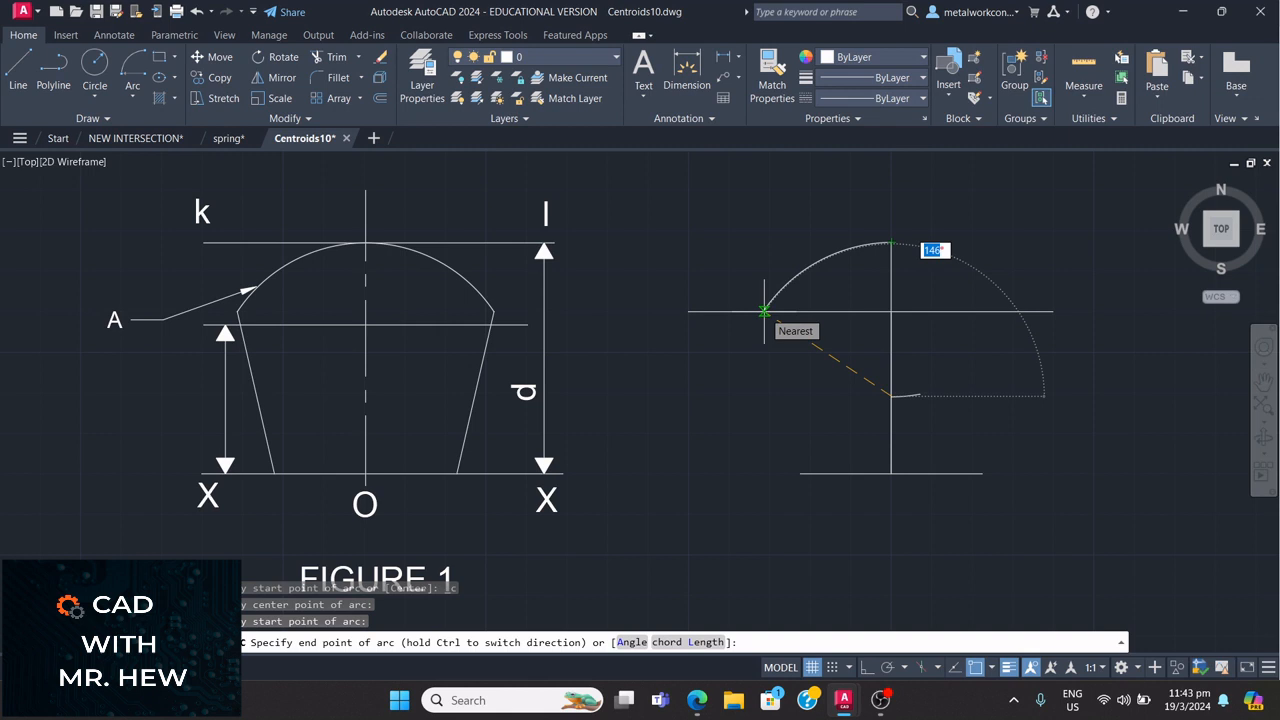
{"action": "left_click", "coordinate": [765, 311]}
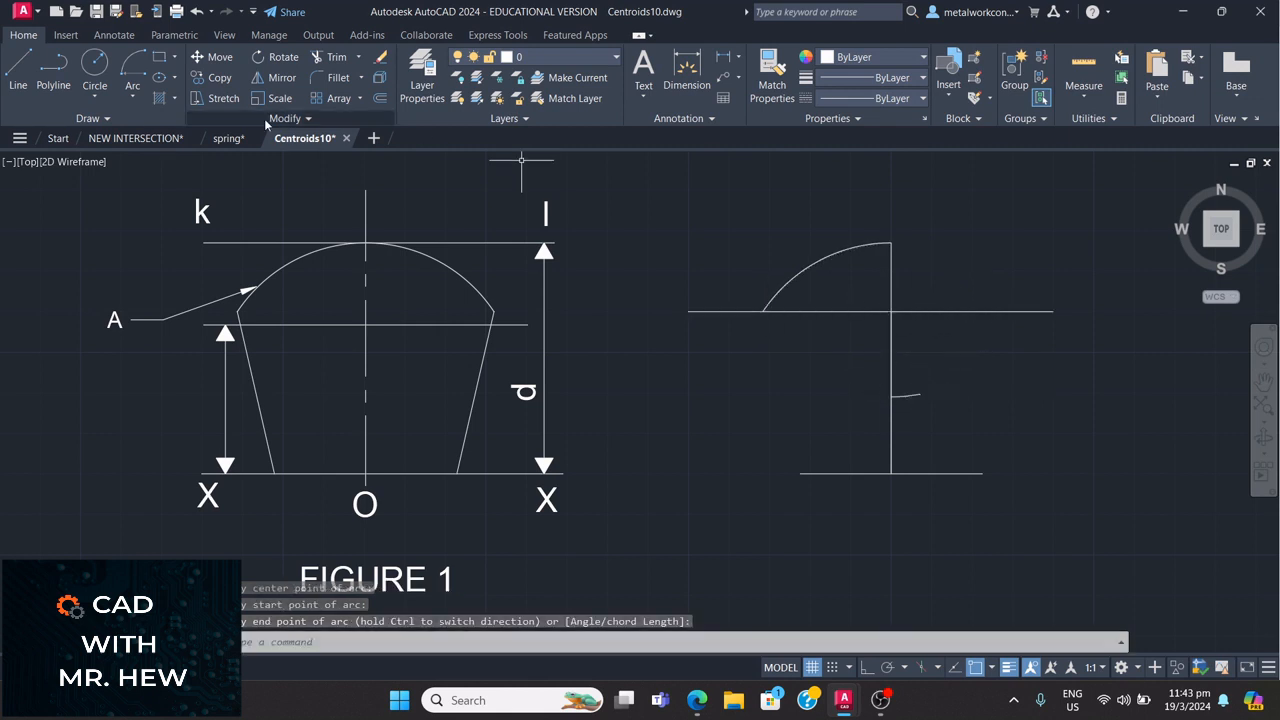
{"action": "left_click", "coordinate": [136, 97]}
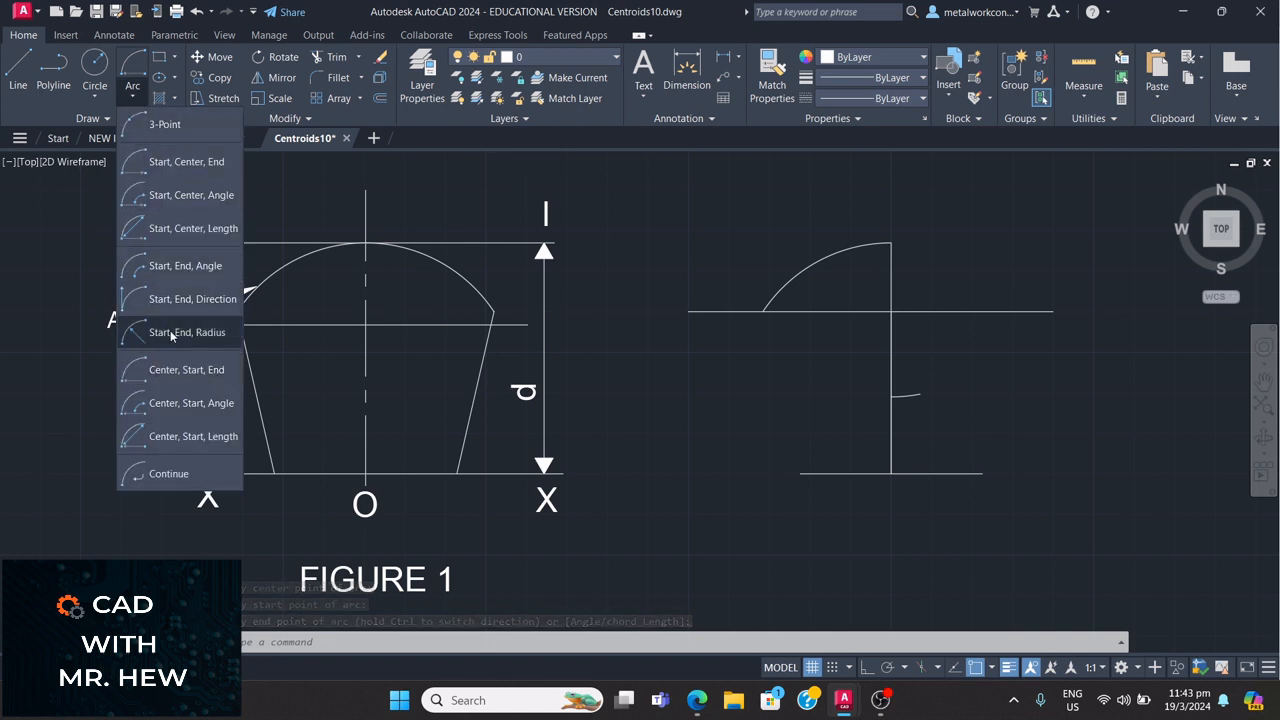
{"action": "left_click", "coordinate": [182, 370]}
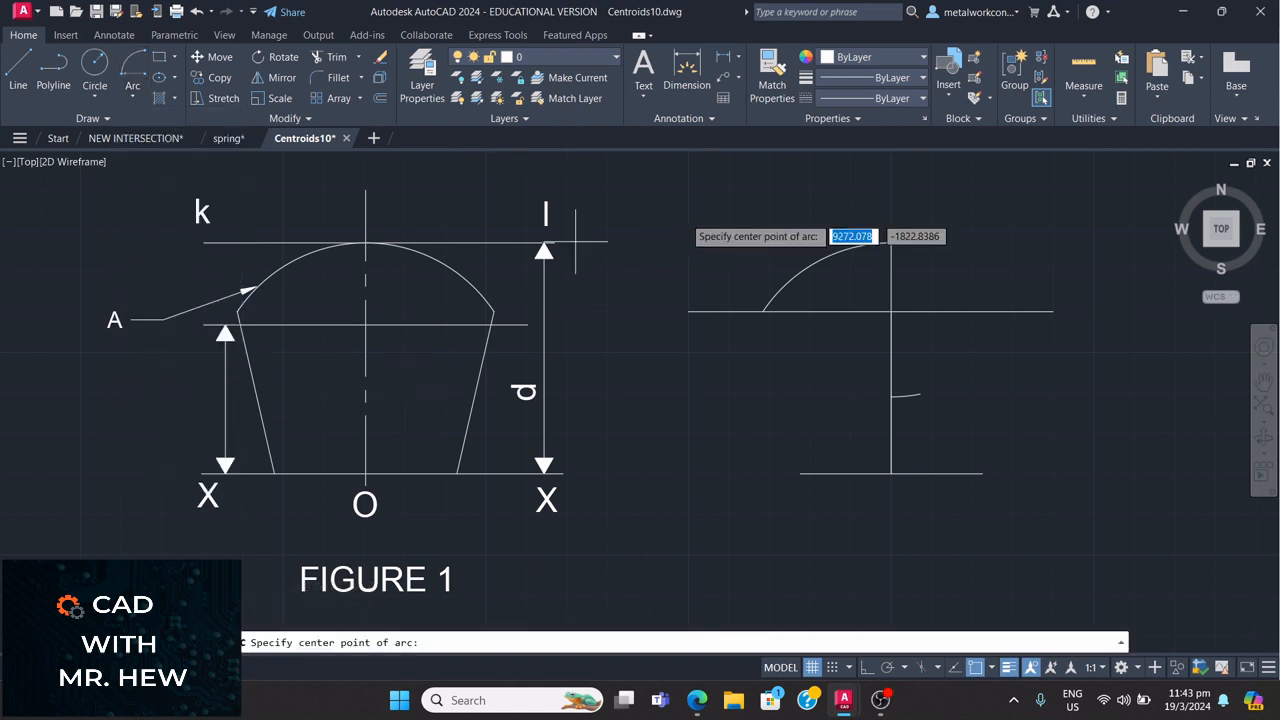
{"action": "left_click", "coordinate": [891, 397]}
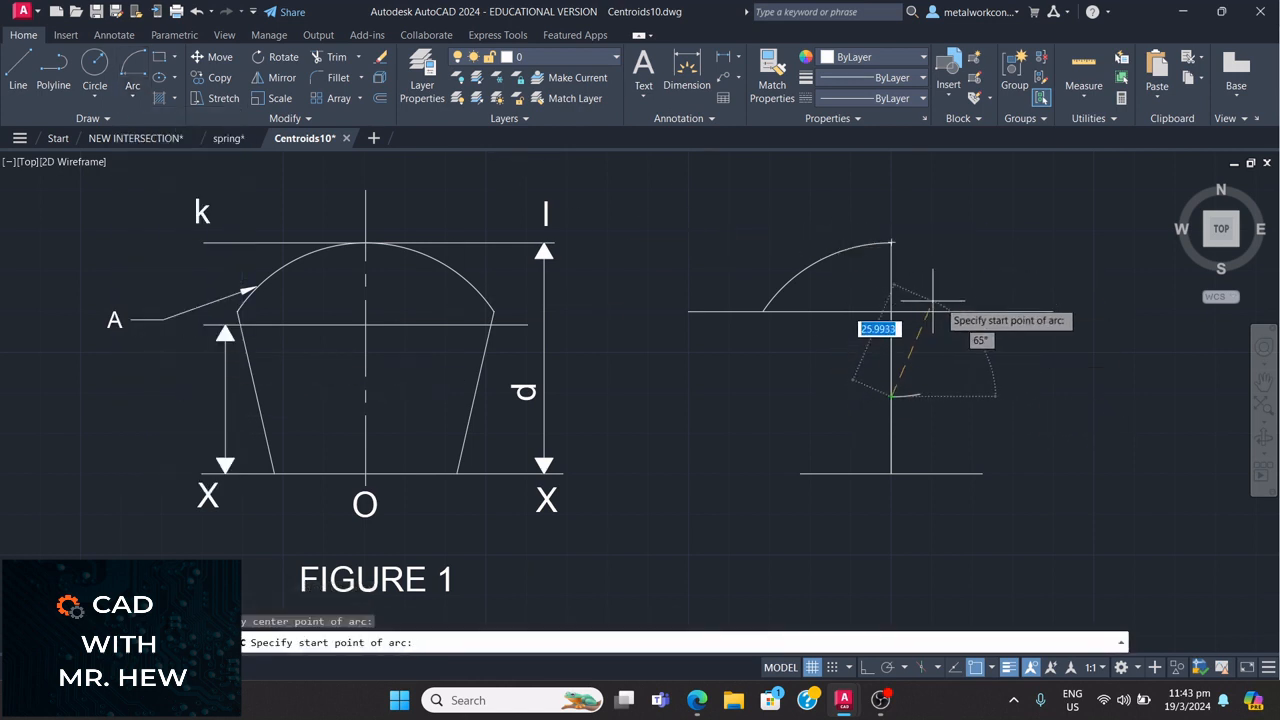
{"action": "left_click", "coordinate": [891, 242]}
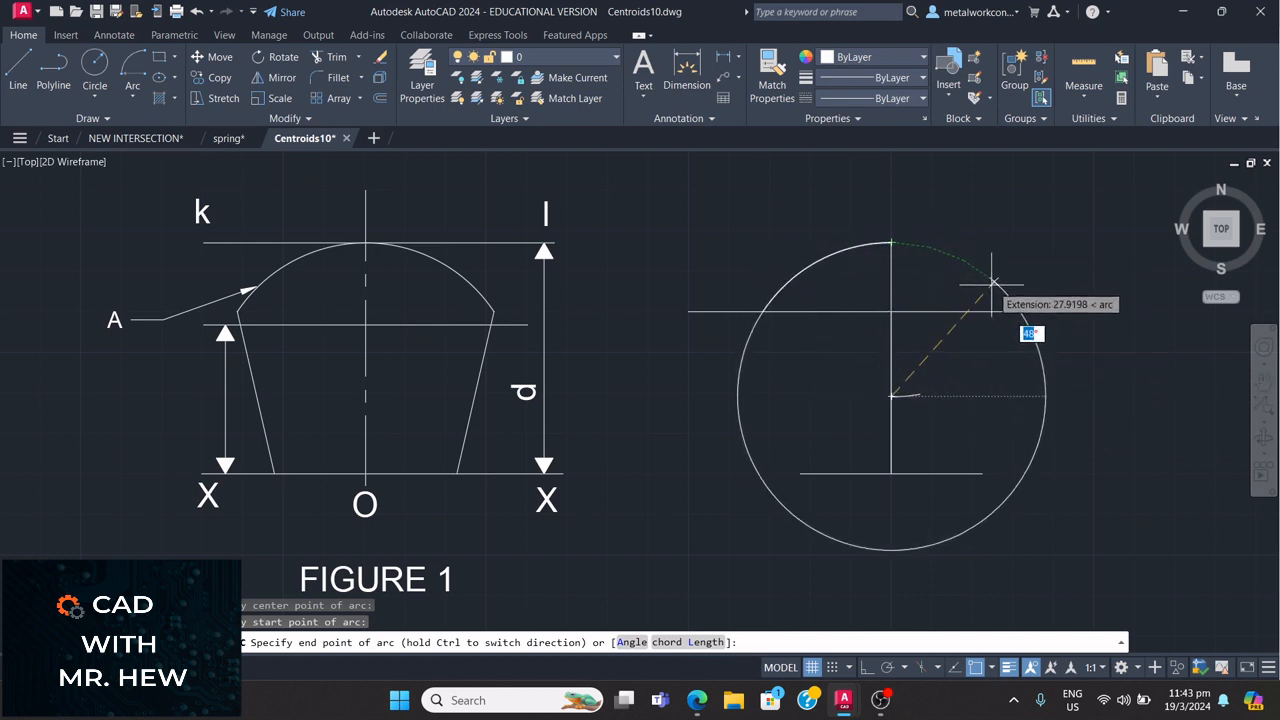
{"action": "key", "text": "Escape"}
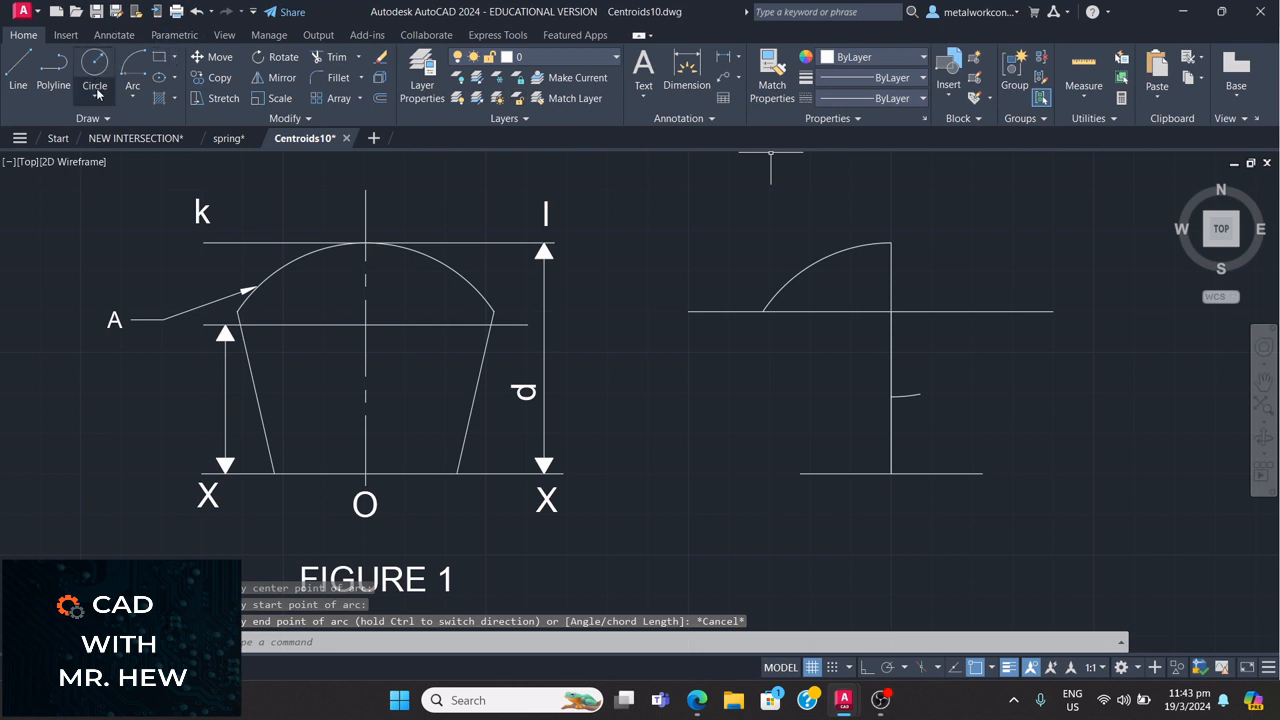
{"action": "left_click", "coordinate": [132, 98]}
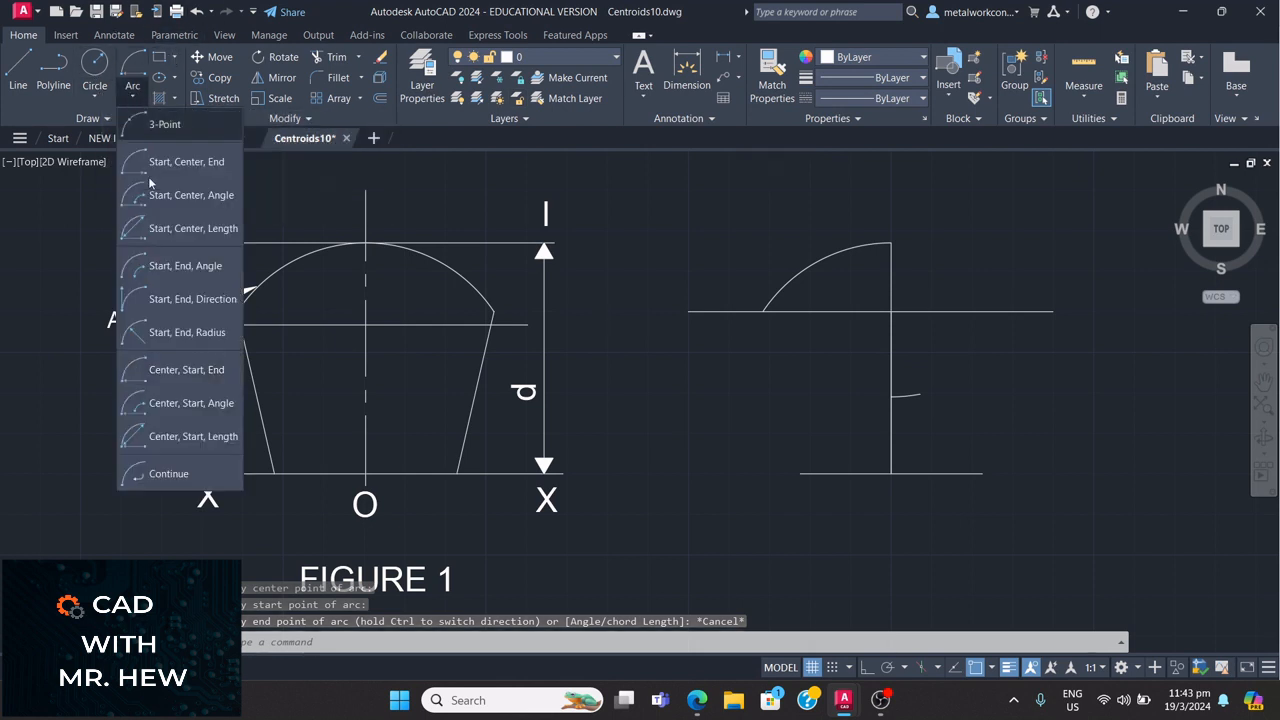
{"action": "left_click", "coordinate": [170, 368]}
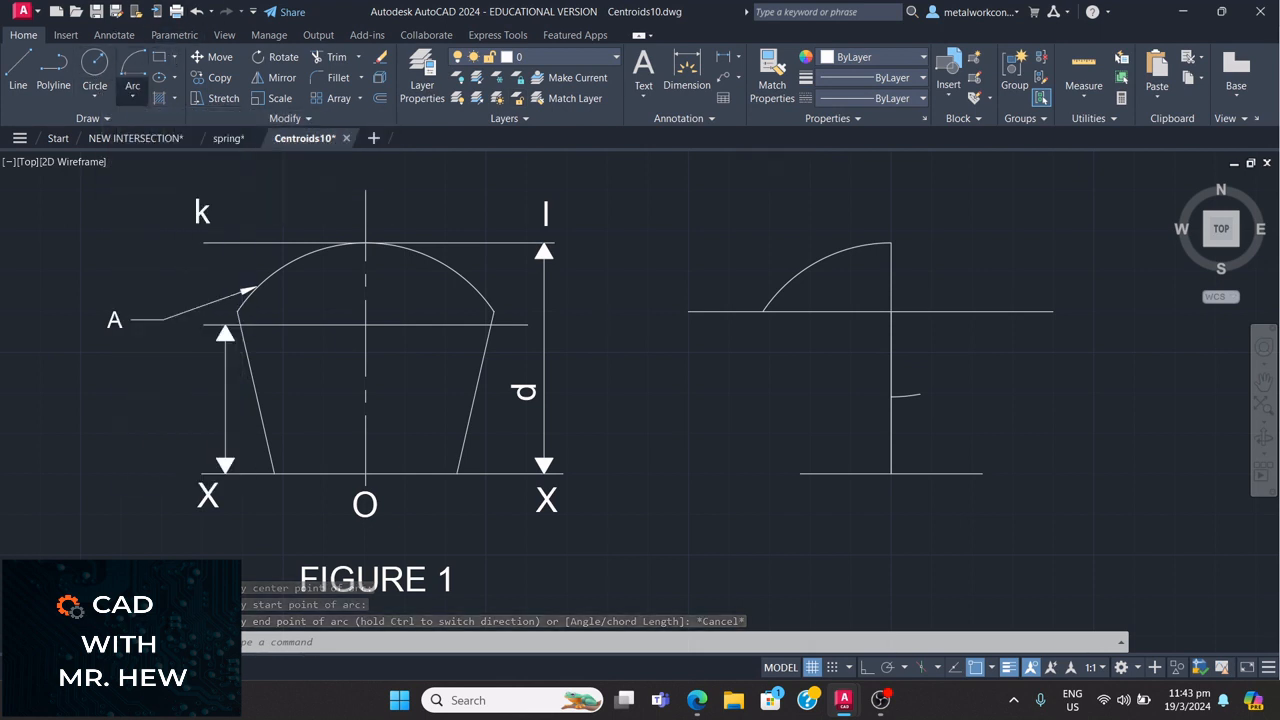
{"action": "left_click", "coordinate": [891, 473]}
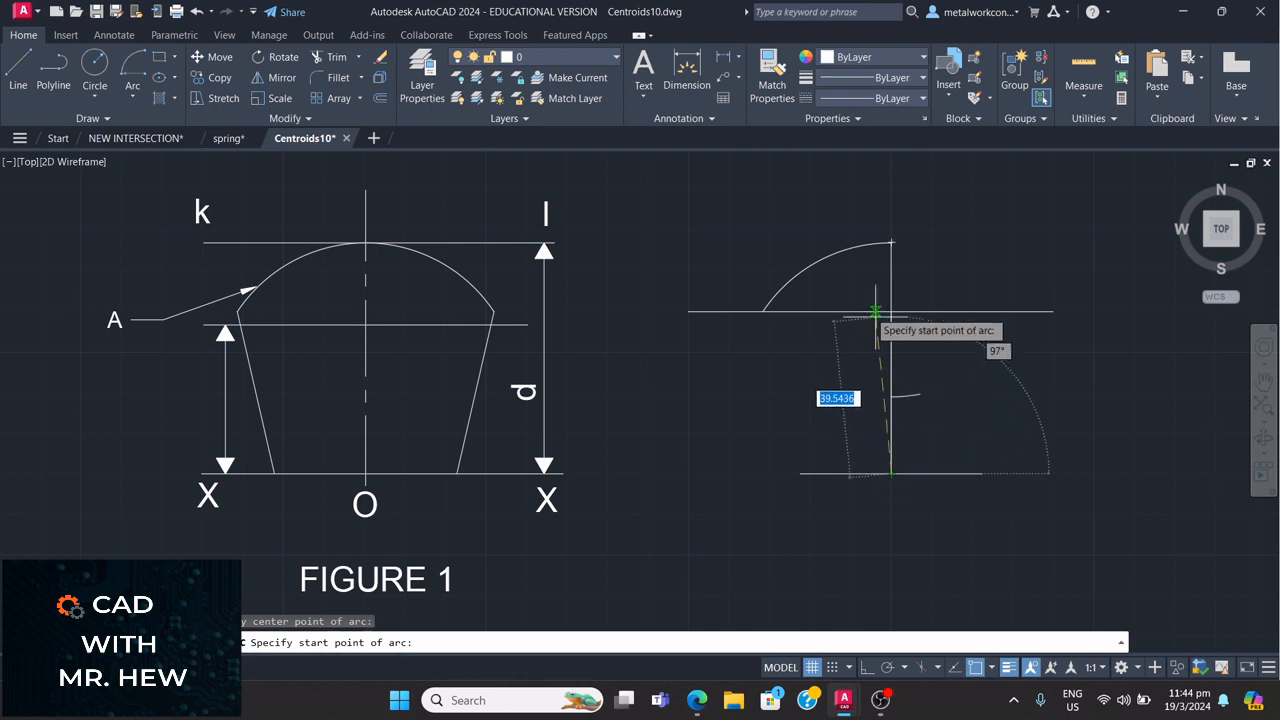
{"action": "left_click", "coordinate": [891, 242]}
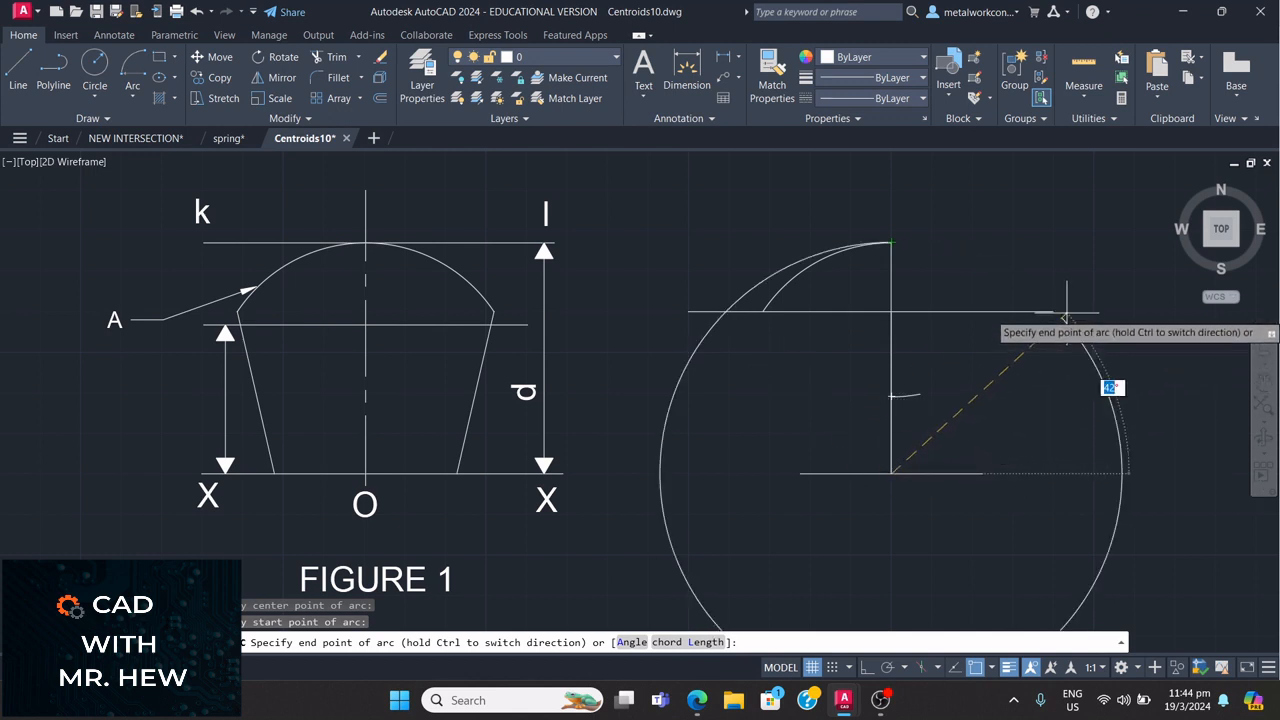
{"action": "key", "text": "alt"}
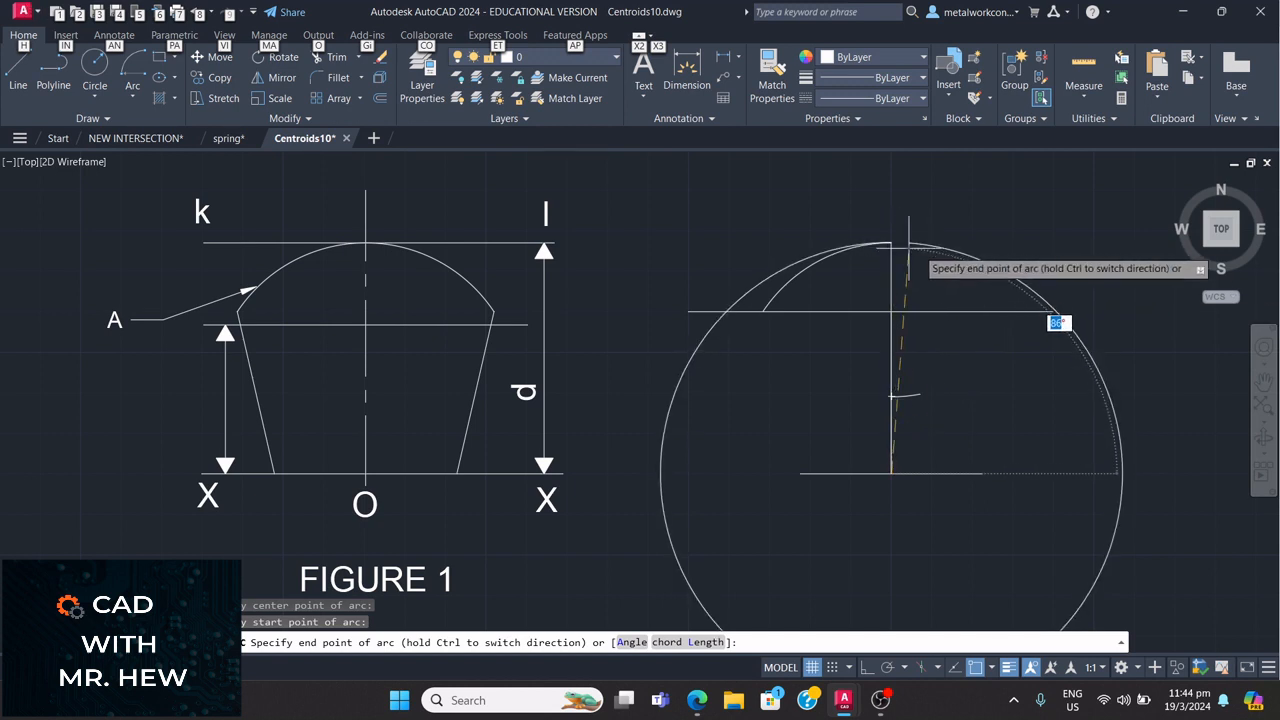
{"action": "key", "text": "Escape"}
{"action": "key", "text": "Escape"}
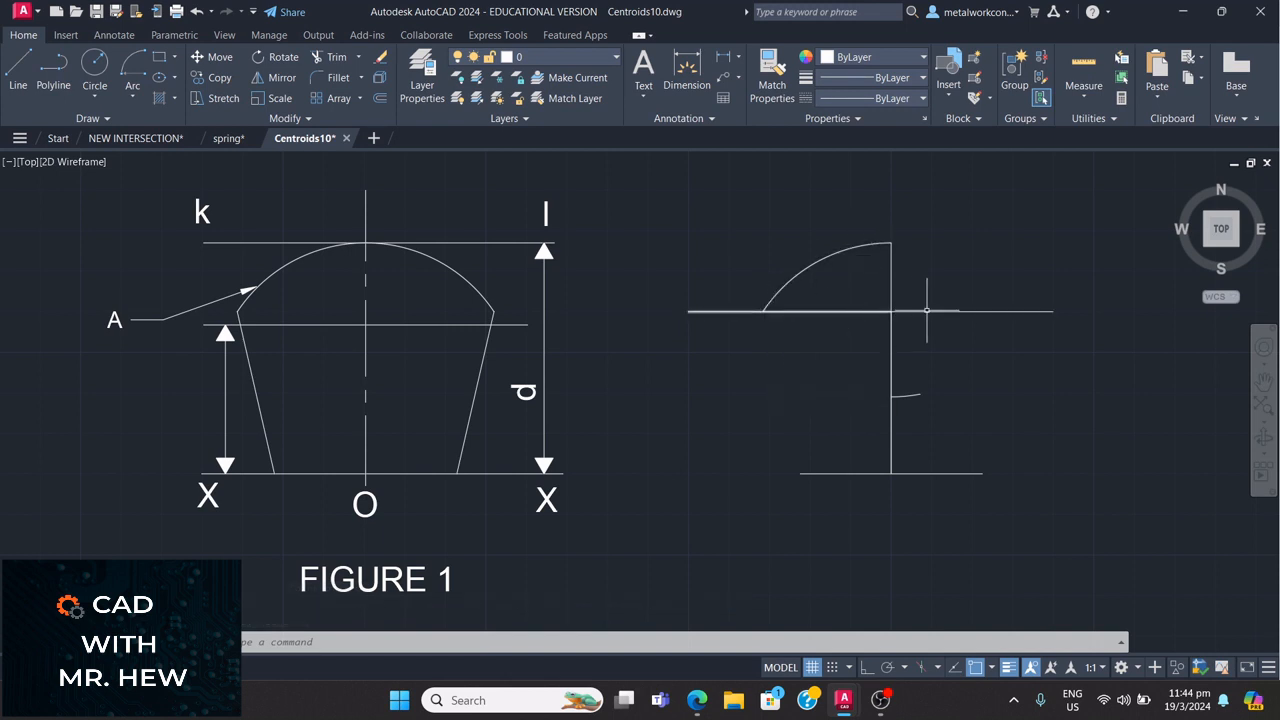
Add a linear dimension along the horizontal line from the large arc's left end to the vertical line.
{"action": "left_click", "coordinate": [723, 57]}
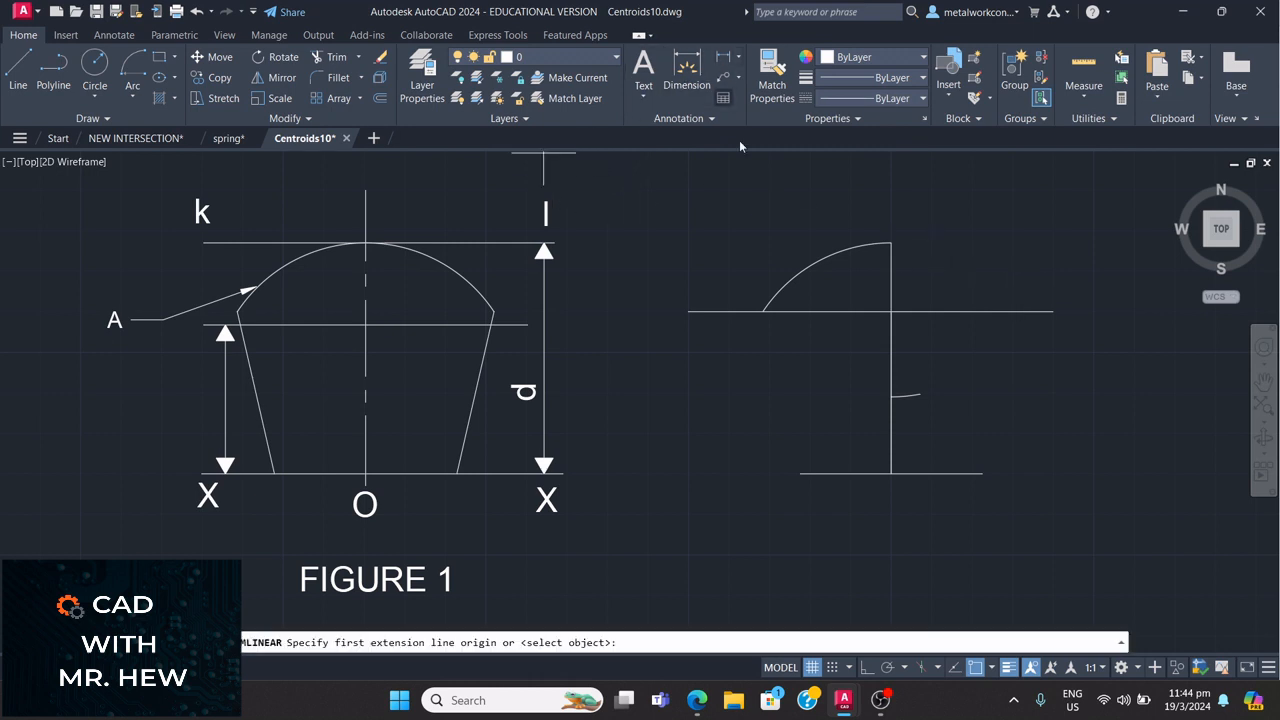
{"action": "left_click", "coordinate": [764, 311]}
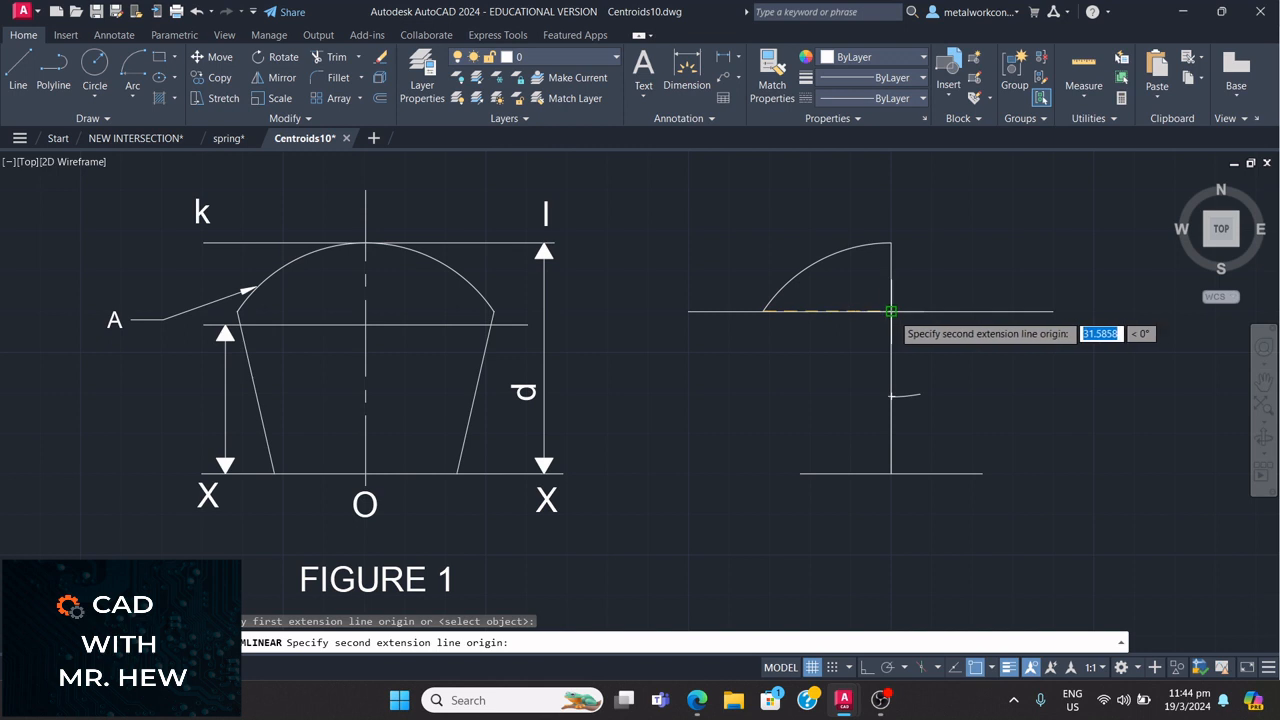
{"action": "left_click", "coordinate": [891, 311]}
{"action": "left_click", "coordinate": [892, 360]}
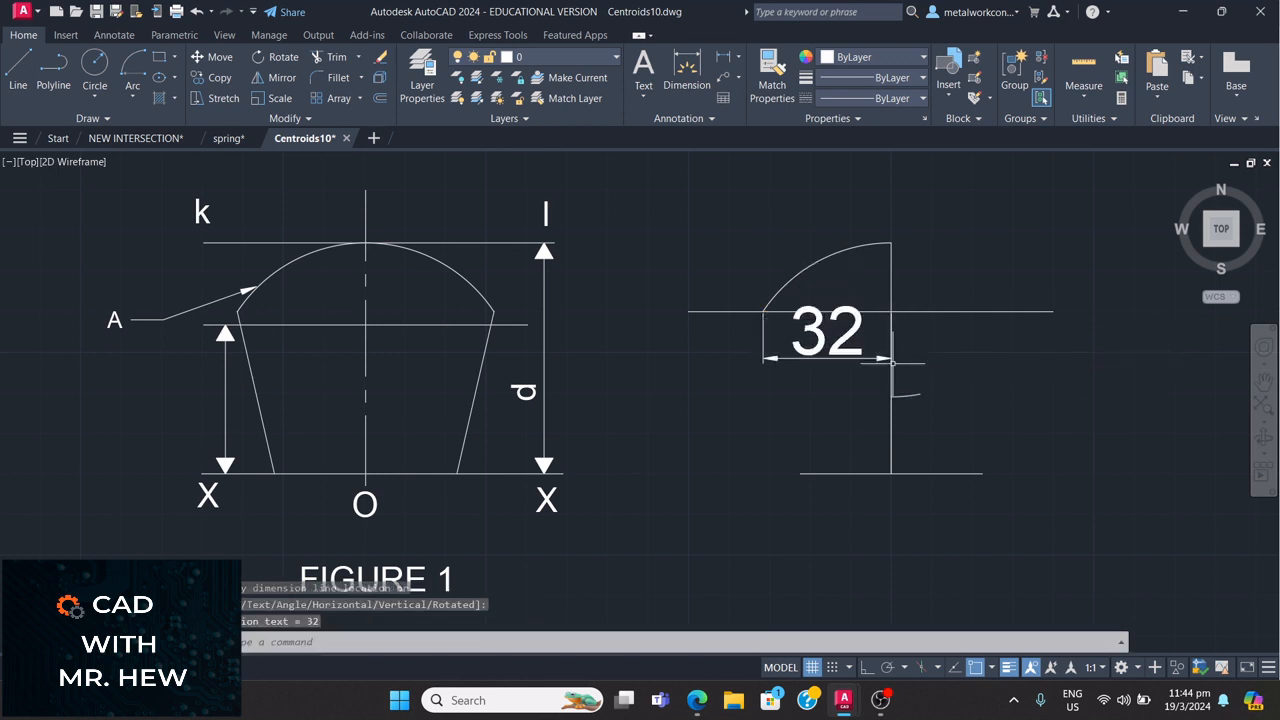
{"action": "key", "text": "Escape"}
{"action": "key", "text": "Escape"}
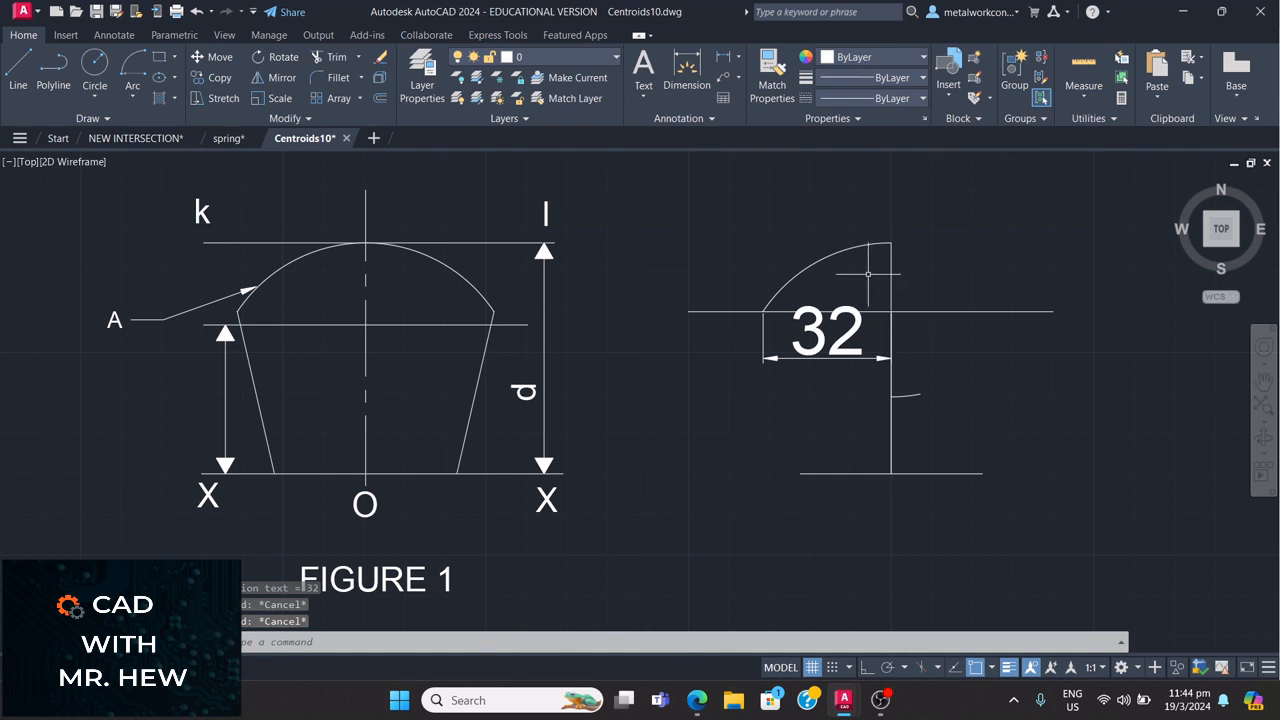
With ortho on, draw a 32-unit line rightward from the vertical line along the upper horizontal line, and delete the linear dimension.
{"action": "left_click", "coordinate": [19, 72]}
{"action": "left_click", "coordinate": [891, 311]}
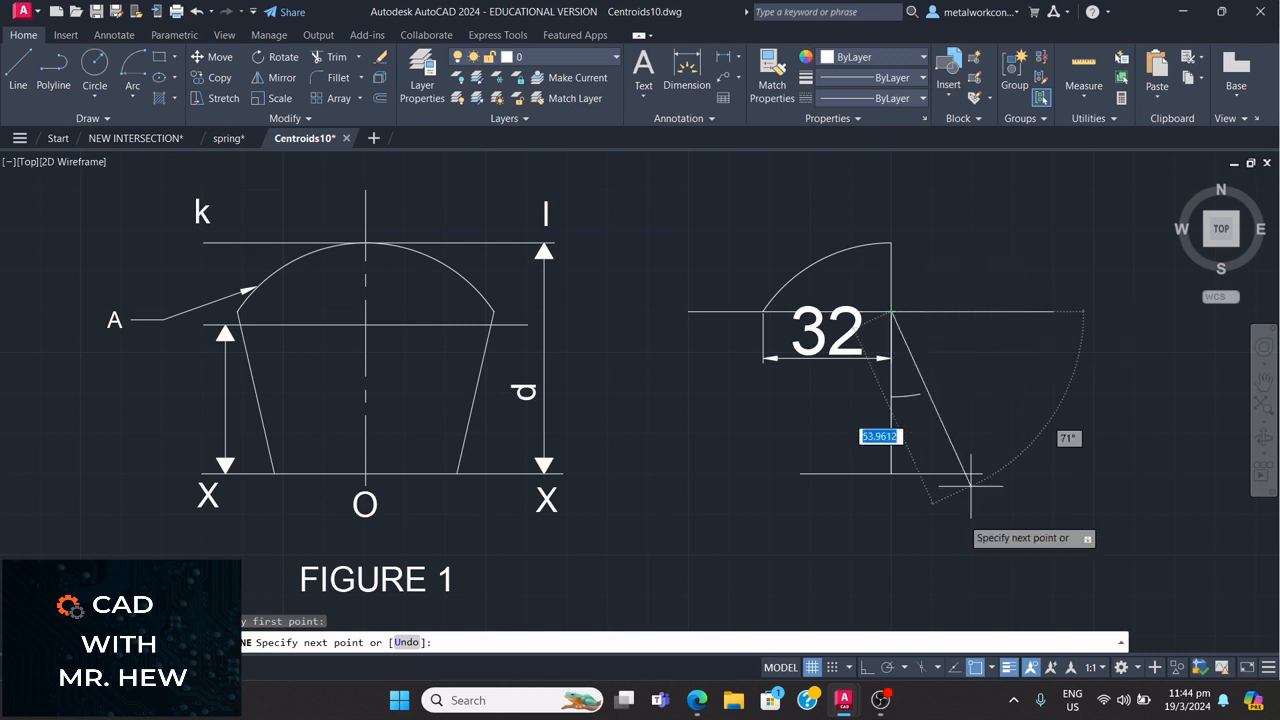
{"action": "key", "text": "F8"}
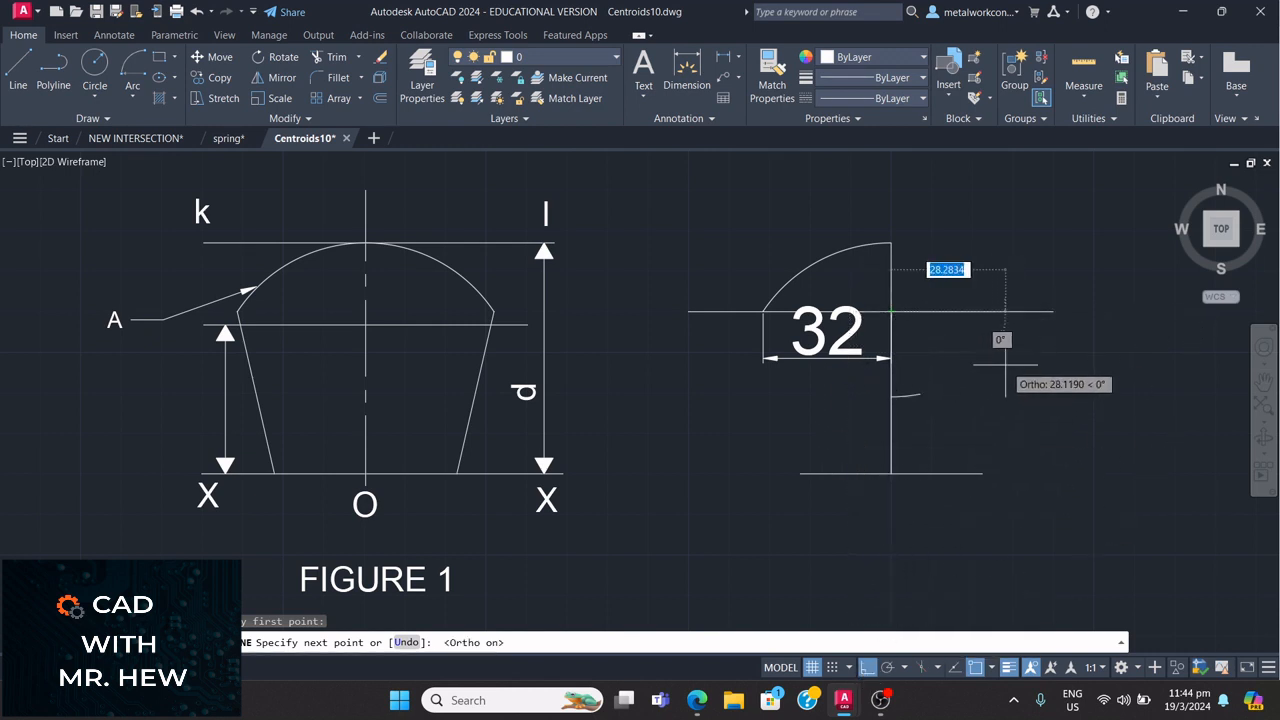
{"action": "type", "text": "32"}
{"action": "key", "text": "Return"}
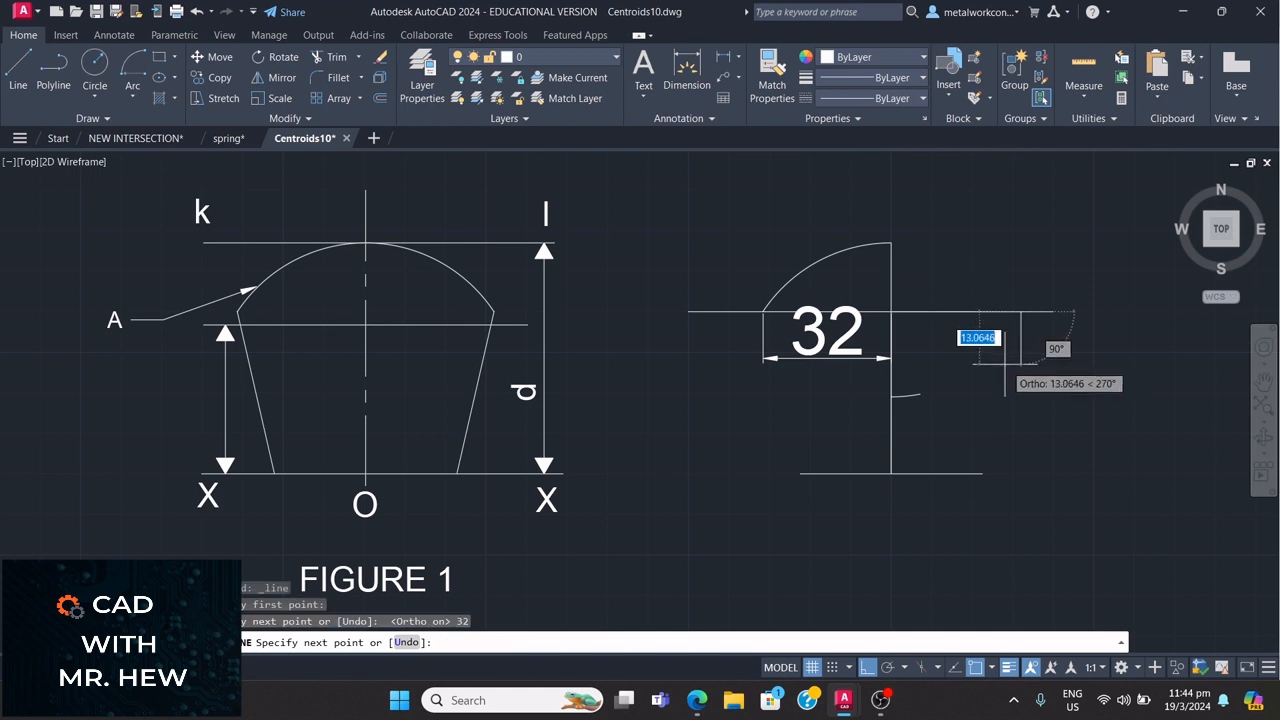
{"action": "key", "text": "Return"}
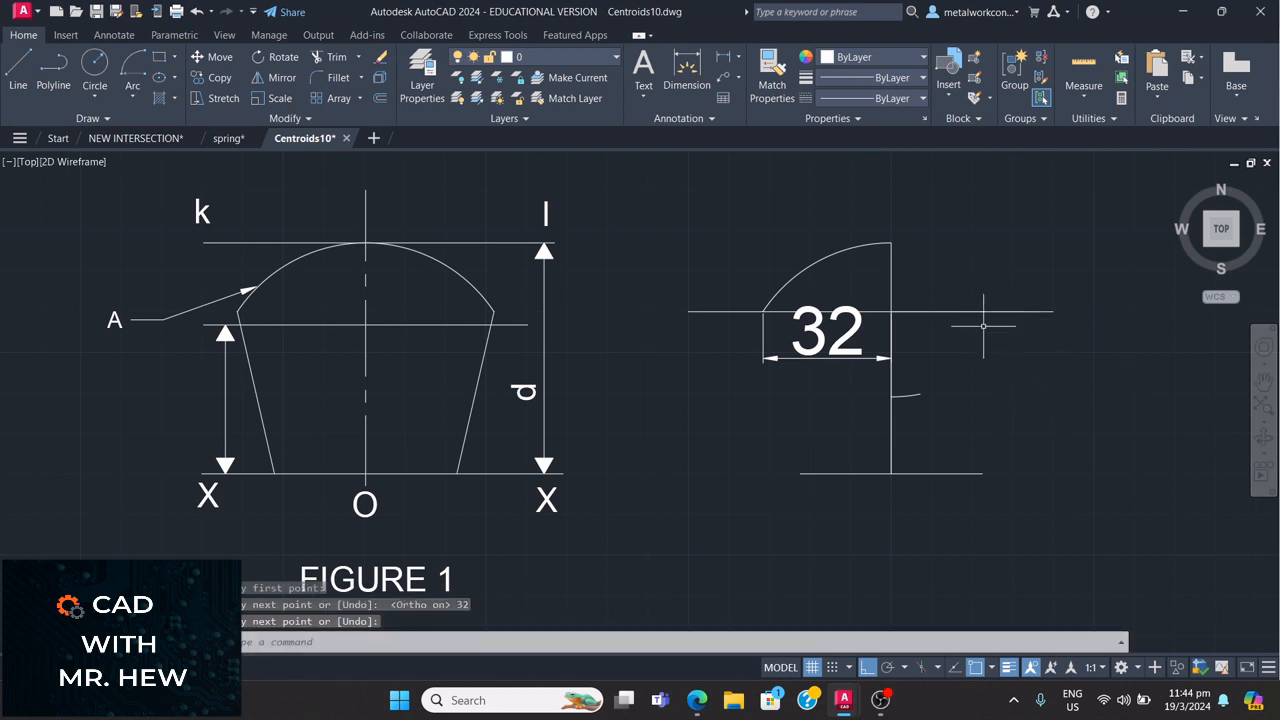
{"action": "left_click", "coordinate": [836, 352]}
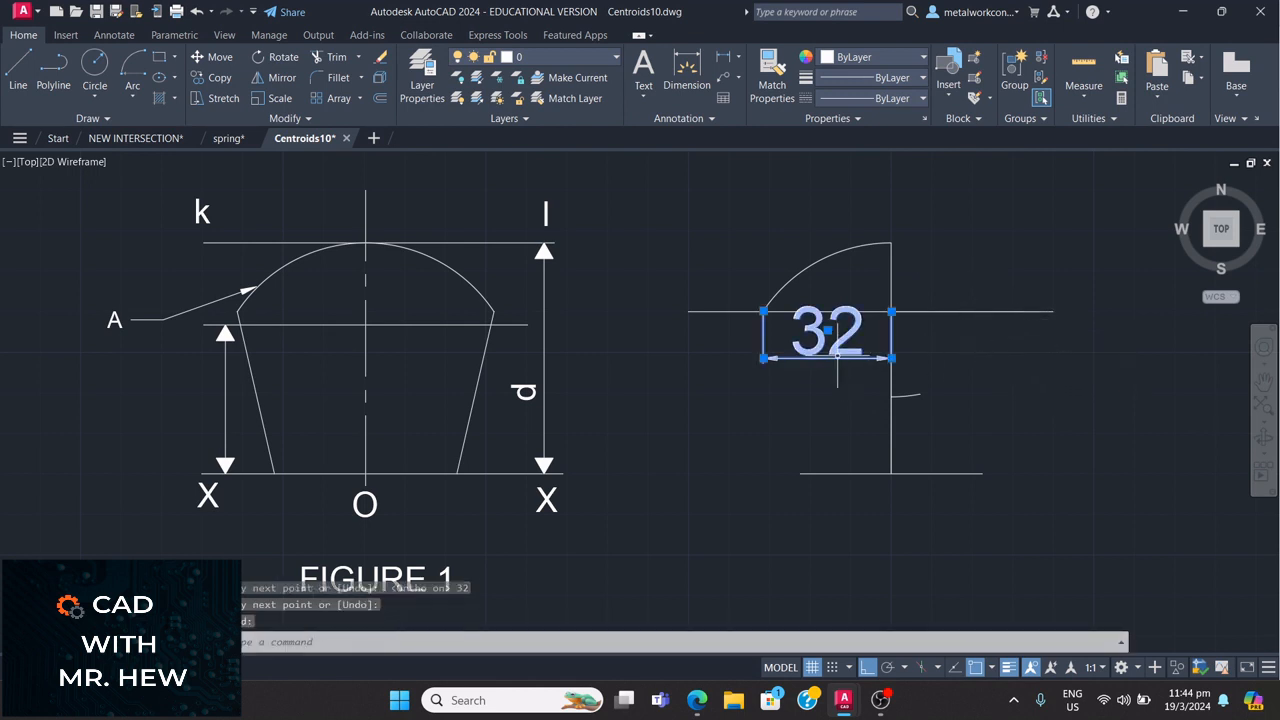
{"action": "key", "text": "Delete"}
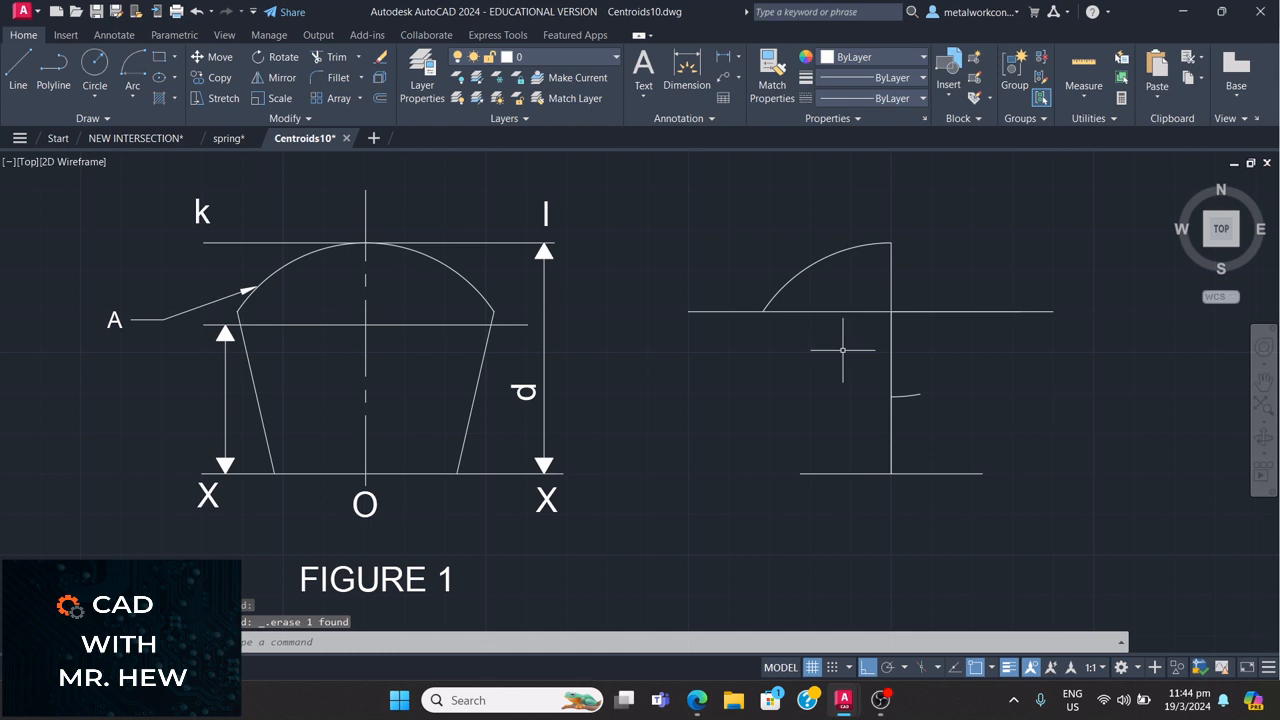
Draw a Center, Start, End arc centered where the short arc meets the vertical line, from the 32-unit line's right end to the vertical line's top.
{"action": "left_click", "coordinate": [133, 95]}
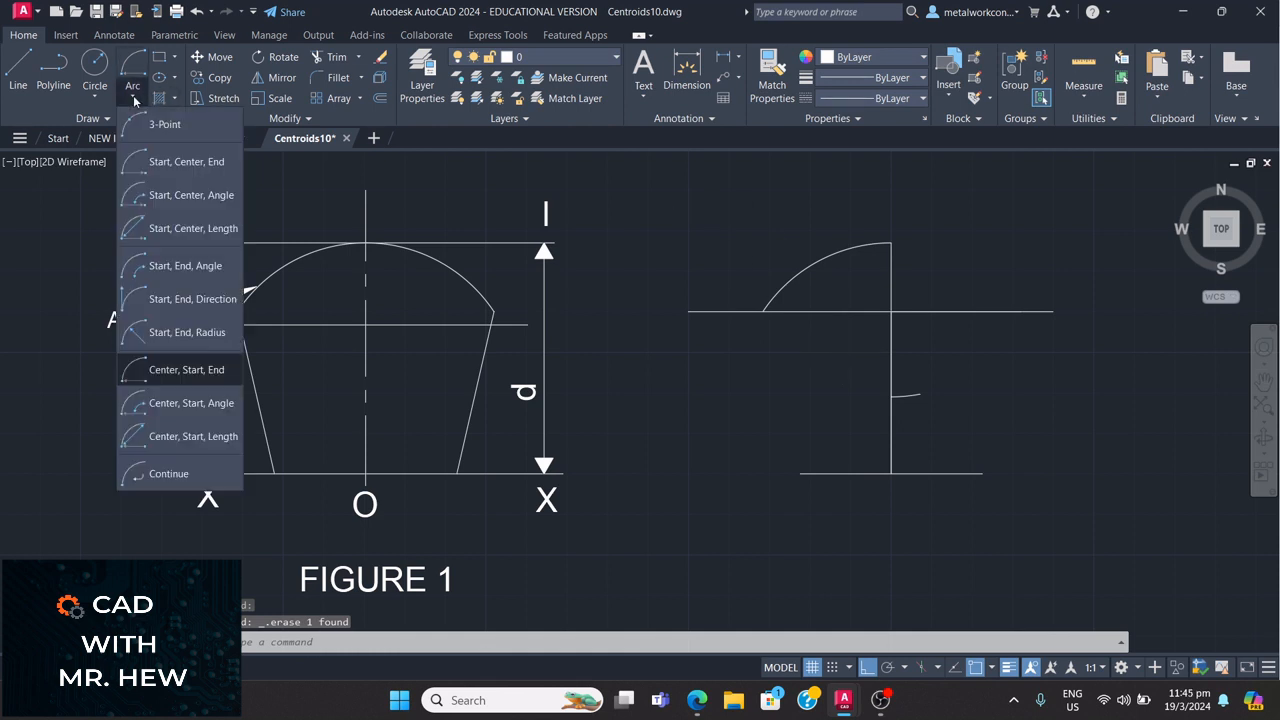
{"action": "left_click", "coordinate": [173, 370]}
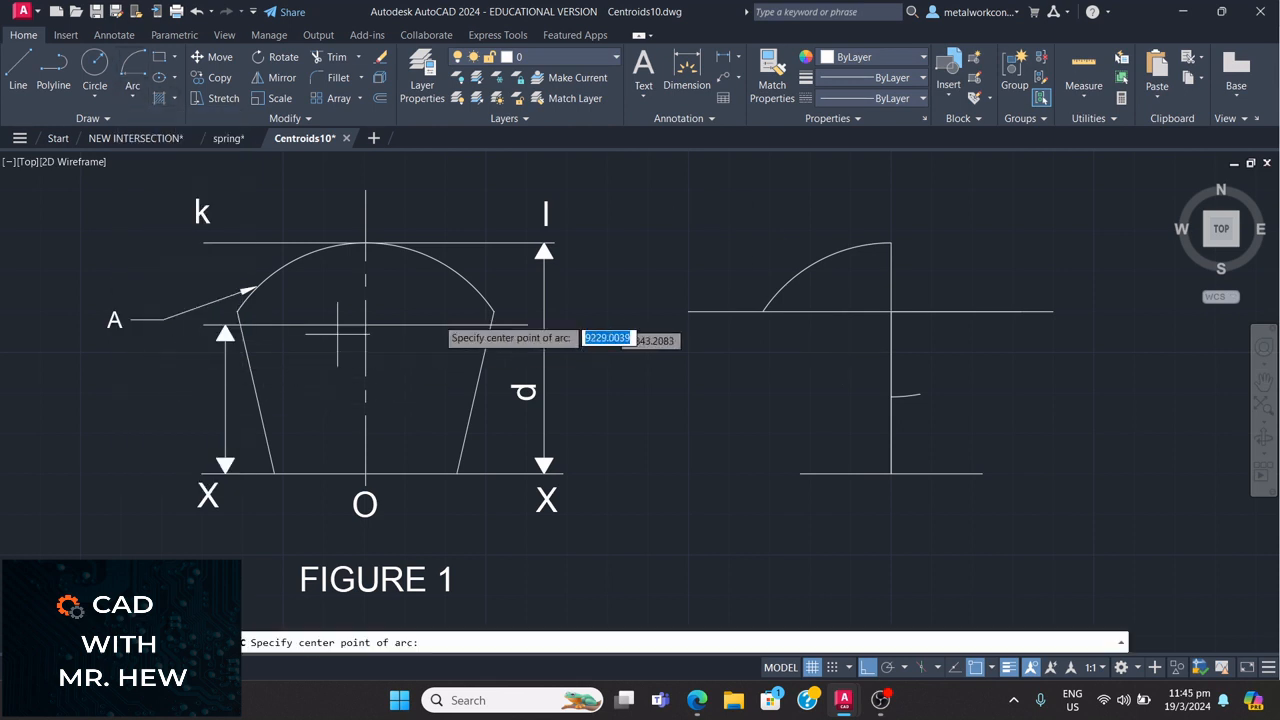
{"action": "left_click", "coordinate": [891, 397]}
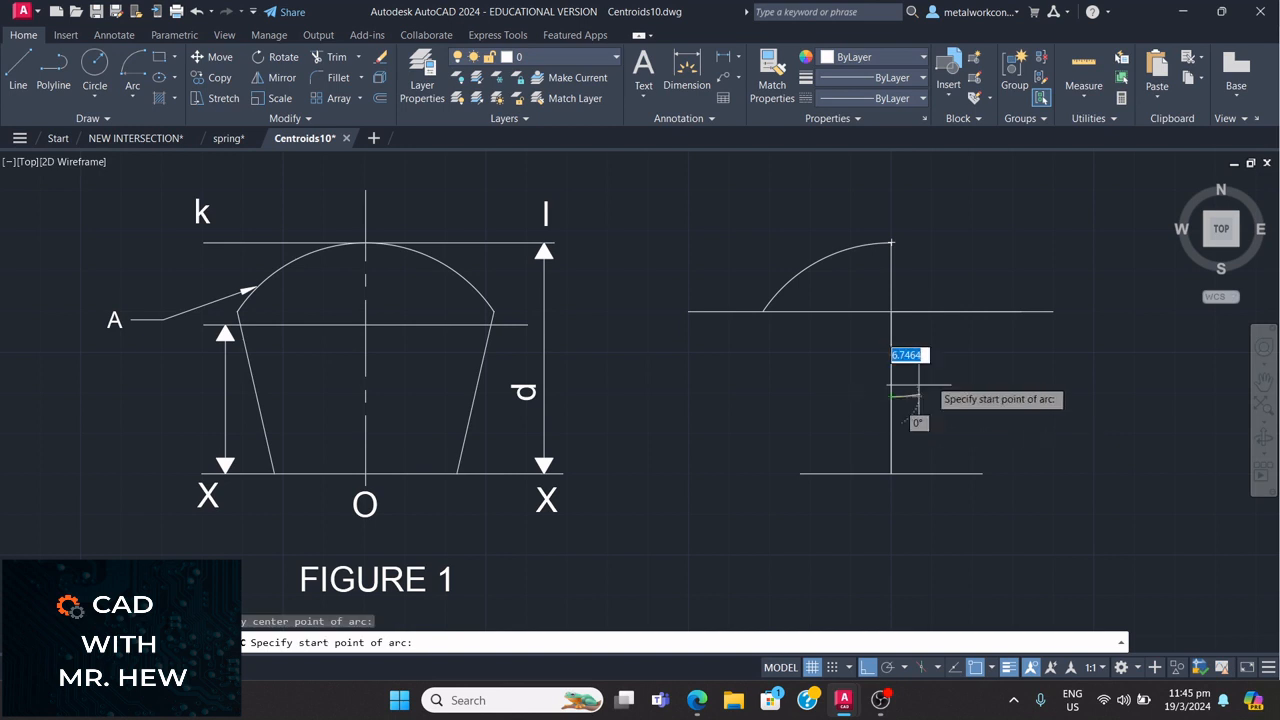
{"action": "left_click", "coordinate": [1021, 311]}
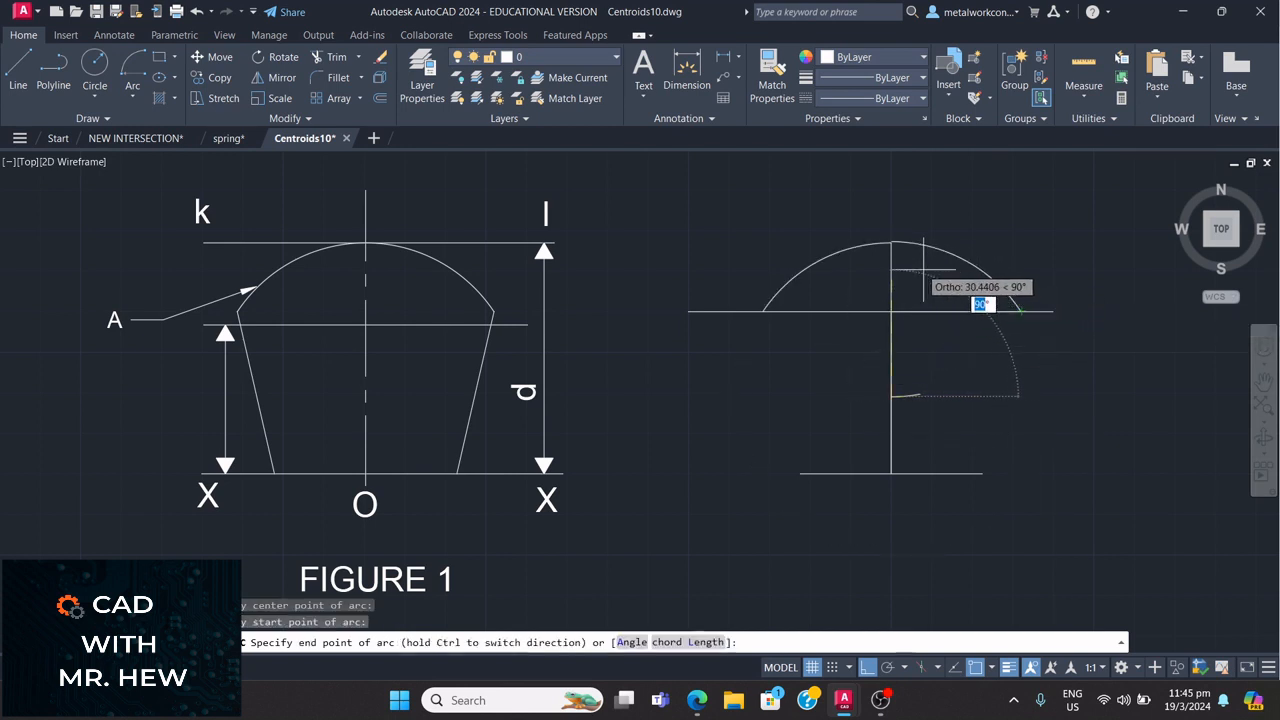
{"action": "left_click", "coordinate": [893, 243]}
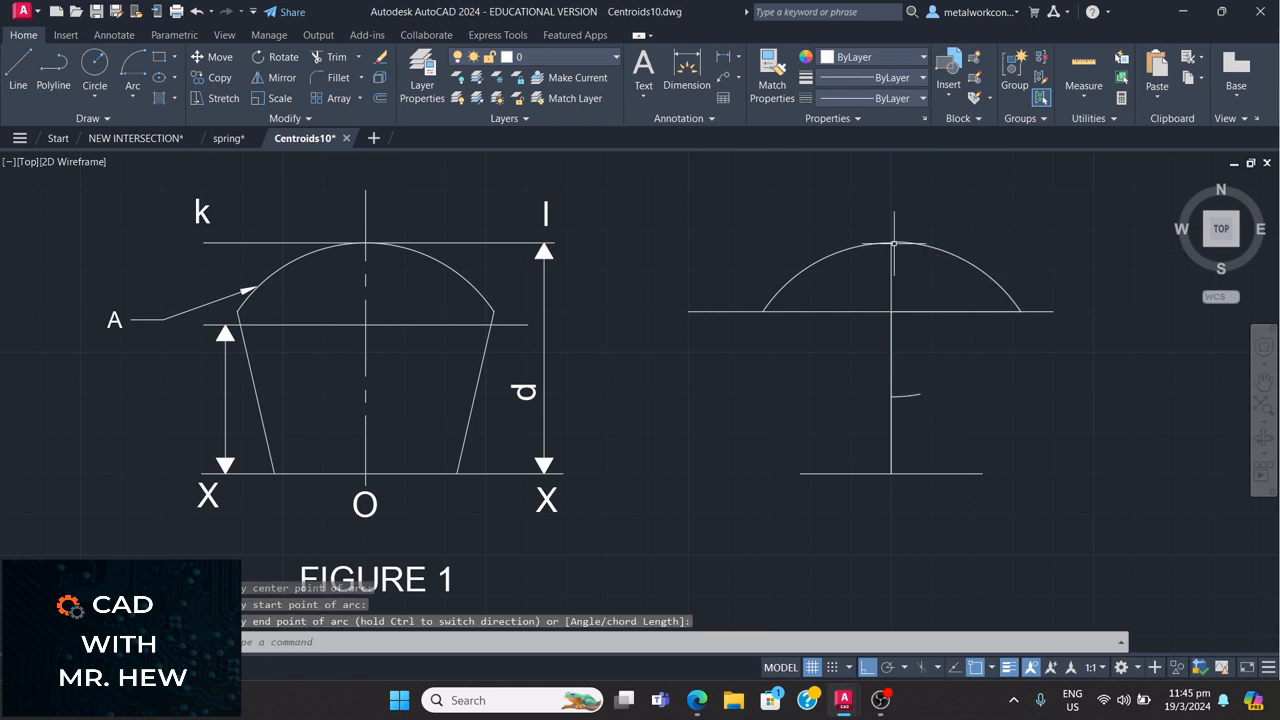
{"action": "key", "text": "Return"}
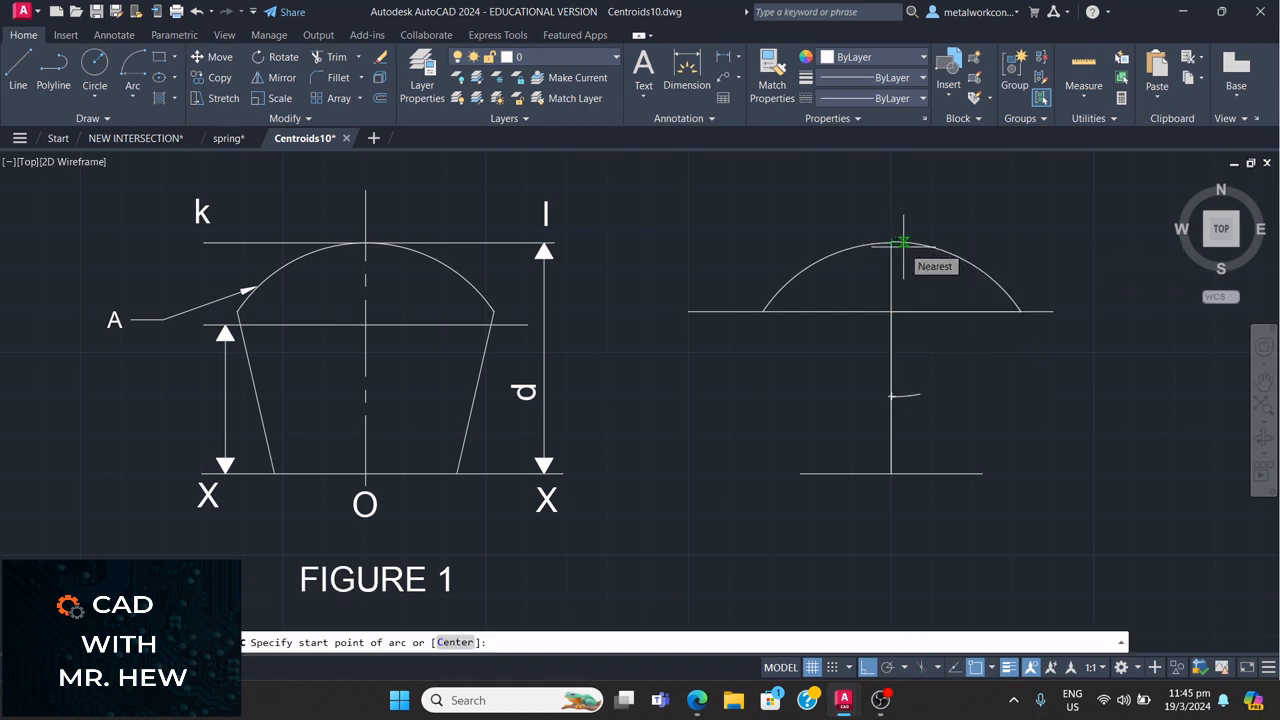
{"action": "key", "text": "Escape"}
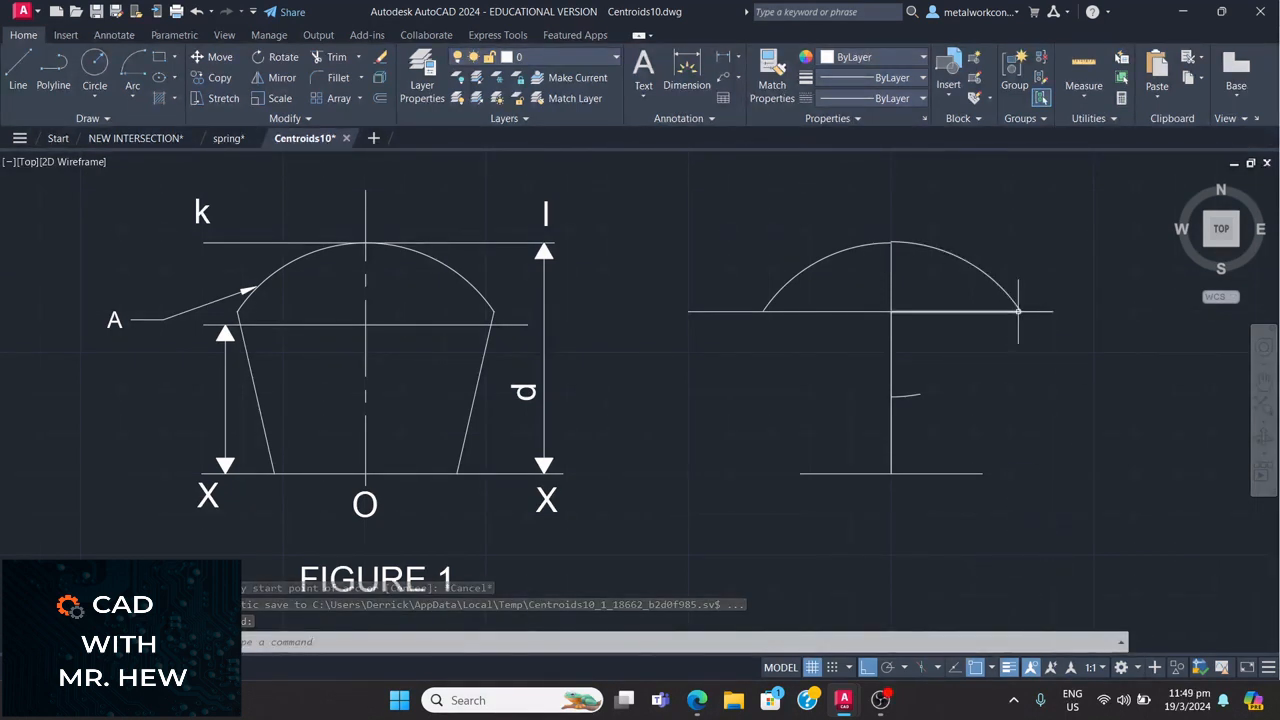
Draw two slanted side lines connecting the right and left ends of the top arc to the matching ends of the base line.
{"action": "left_click", "coordinate": [22, 73]}
{"action": "left_click", "coordinate": [1021, 311]}
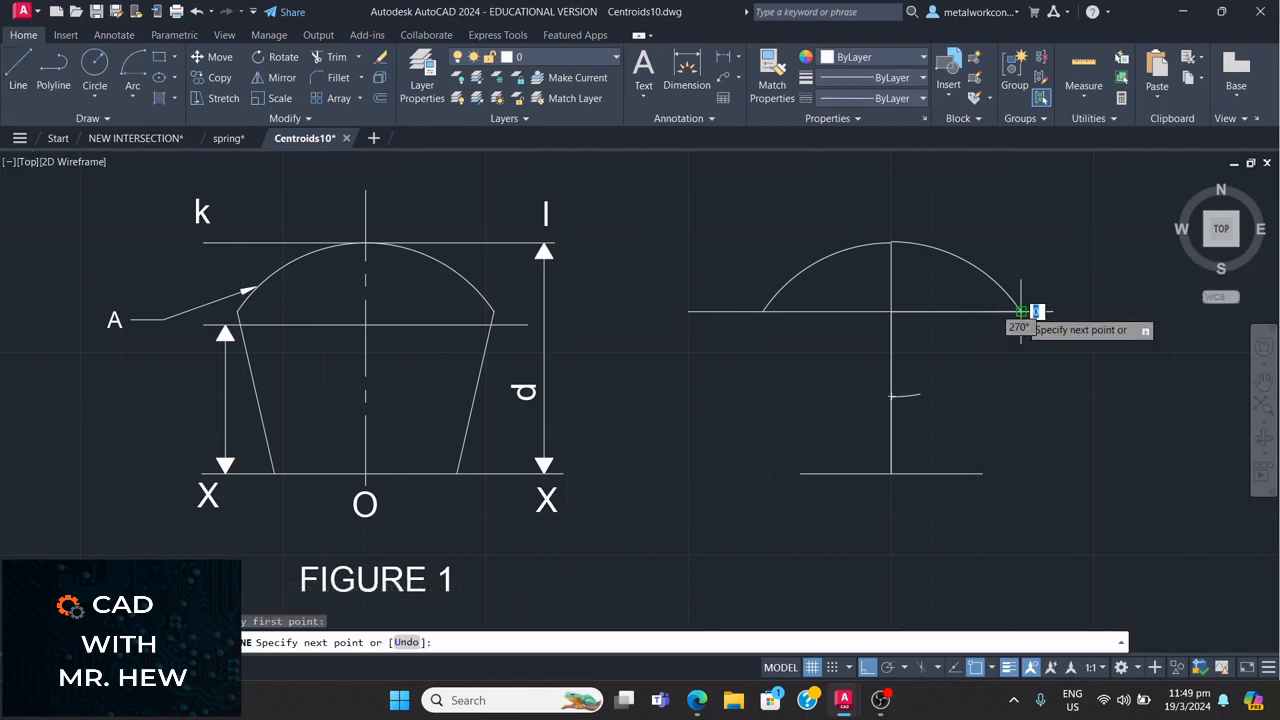
{"action": "left_click", "coordinate": [977, 473]}
{"action": "key", "text": "Return"}
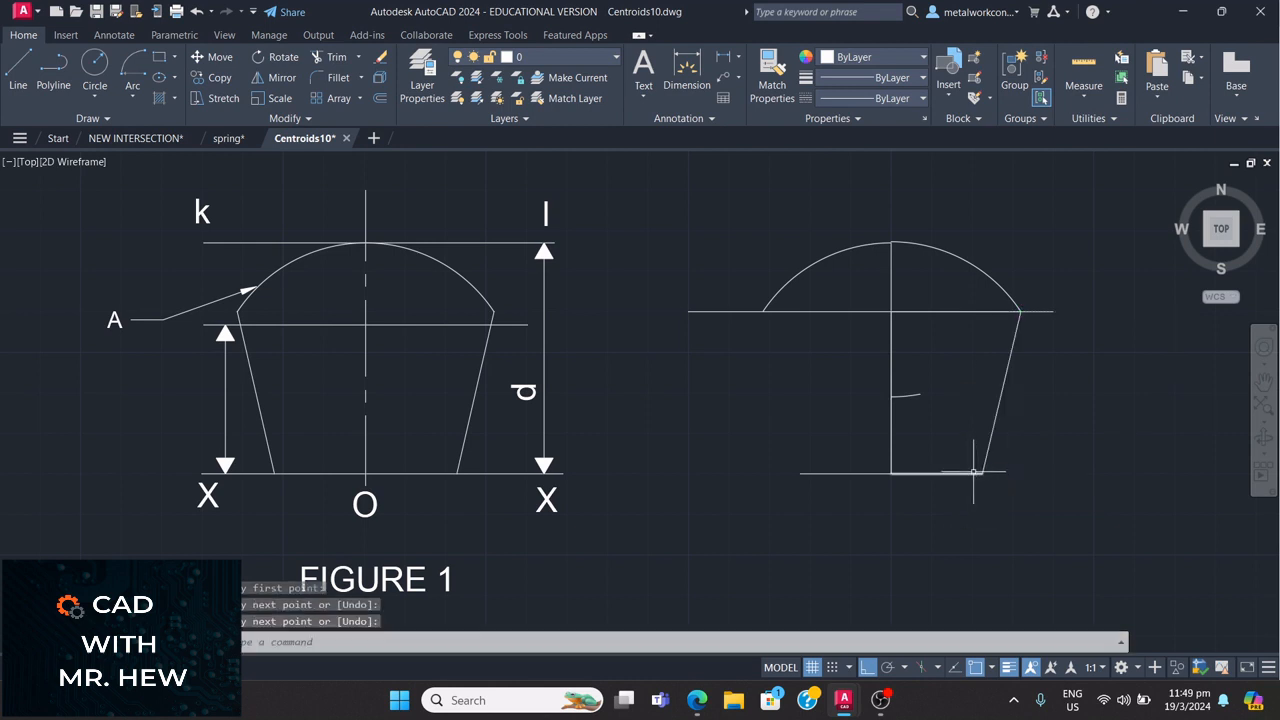
{"action": "key", "text": "Return"}
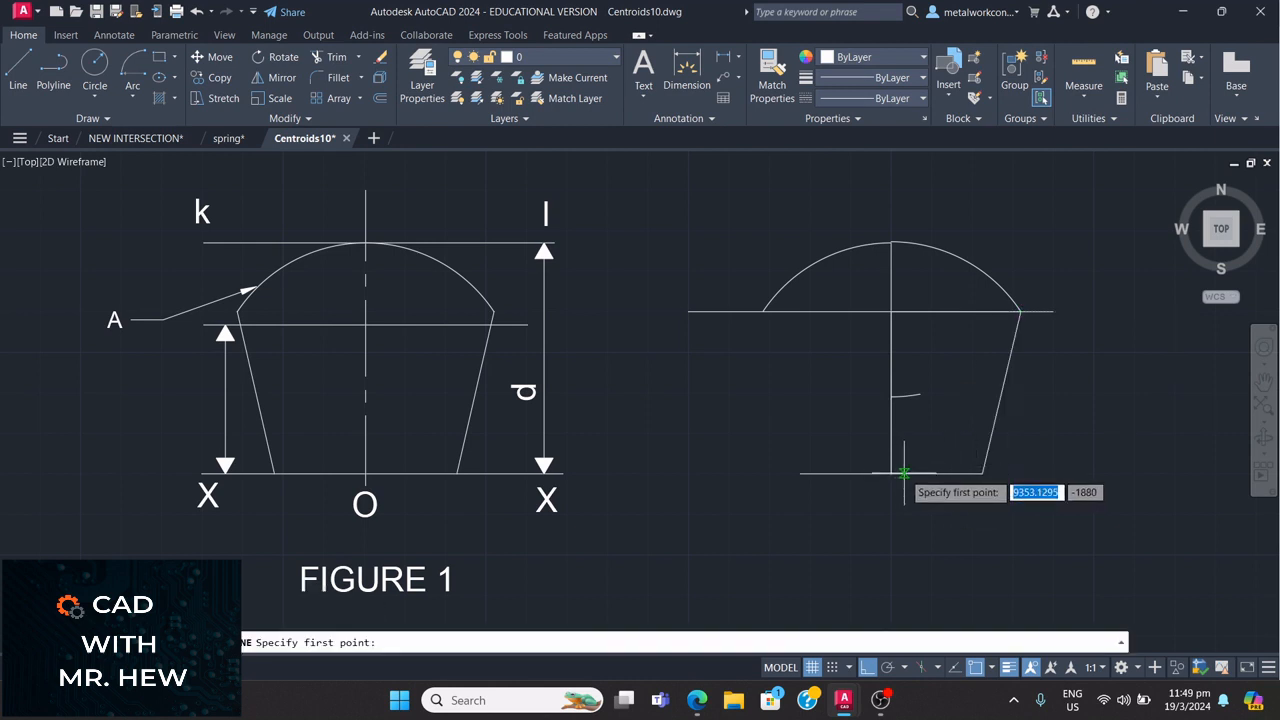
{"action": "left_click", "coordinate": [764, 311]}
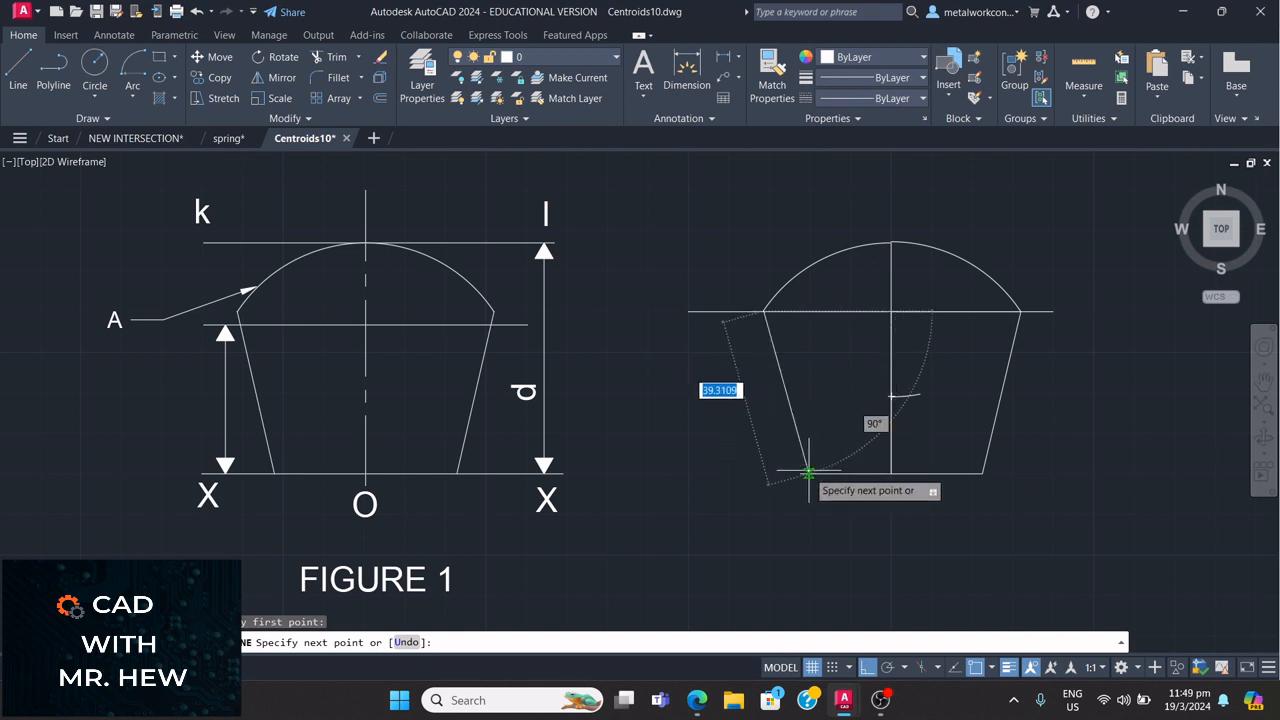
{"action": "left_click", "coordinate": [801, 473]}
{"action": "key", "text": "Return"}
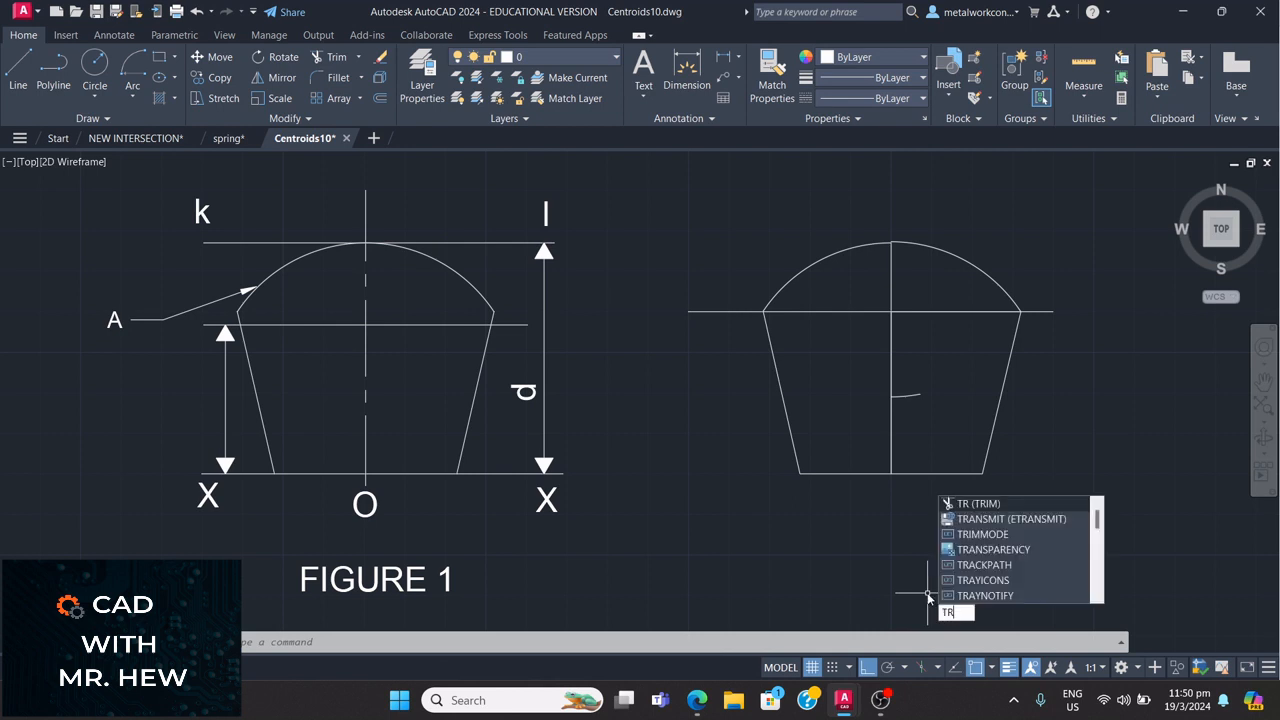
Add single-line text reading FIGURE below the new profile, with a height of 6 and a rotation angle of 0.
{"action": "key", "text": "BackSpace"}
{"action": "type", "text": "EXT"}
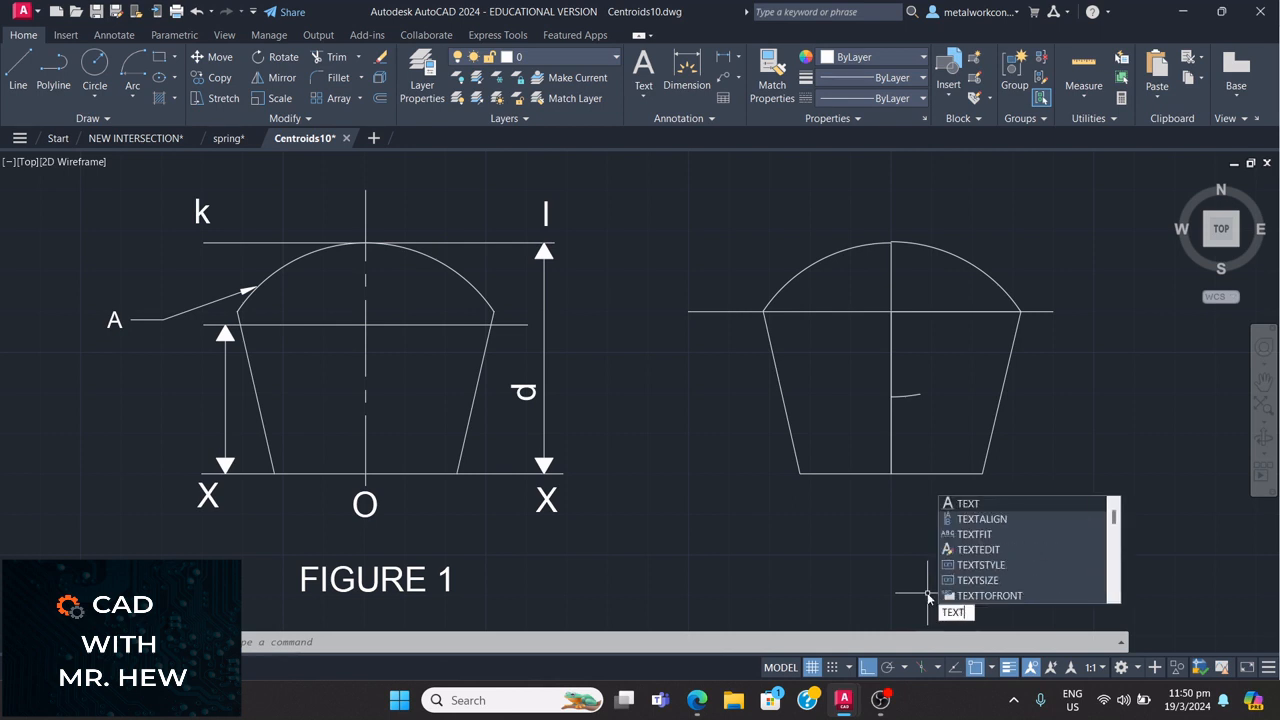
{"action": "key", "text": "Return"}
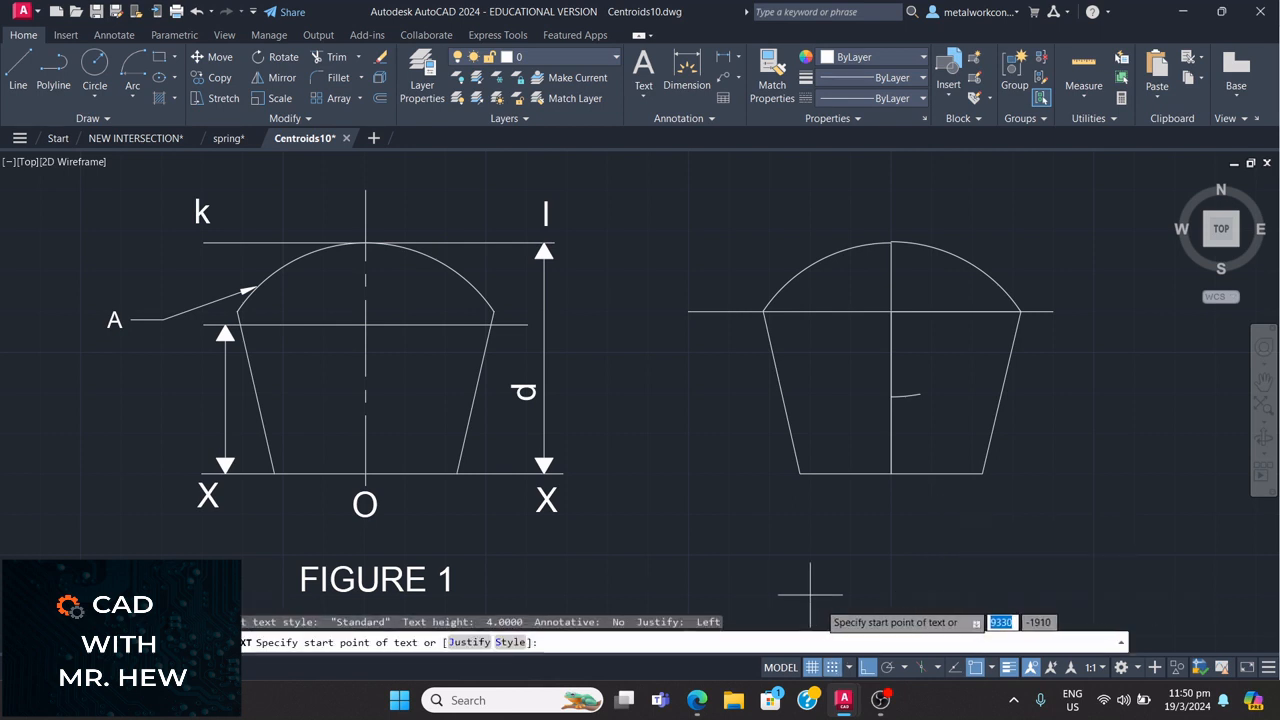
{"action": "left_click", "coordinate": [810, 595]}
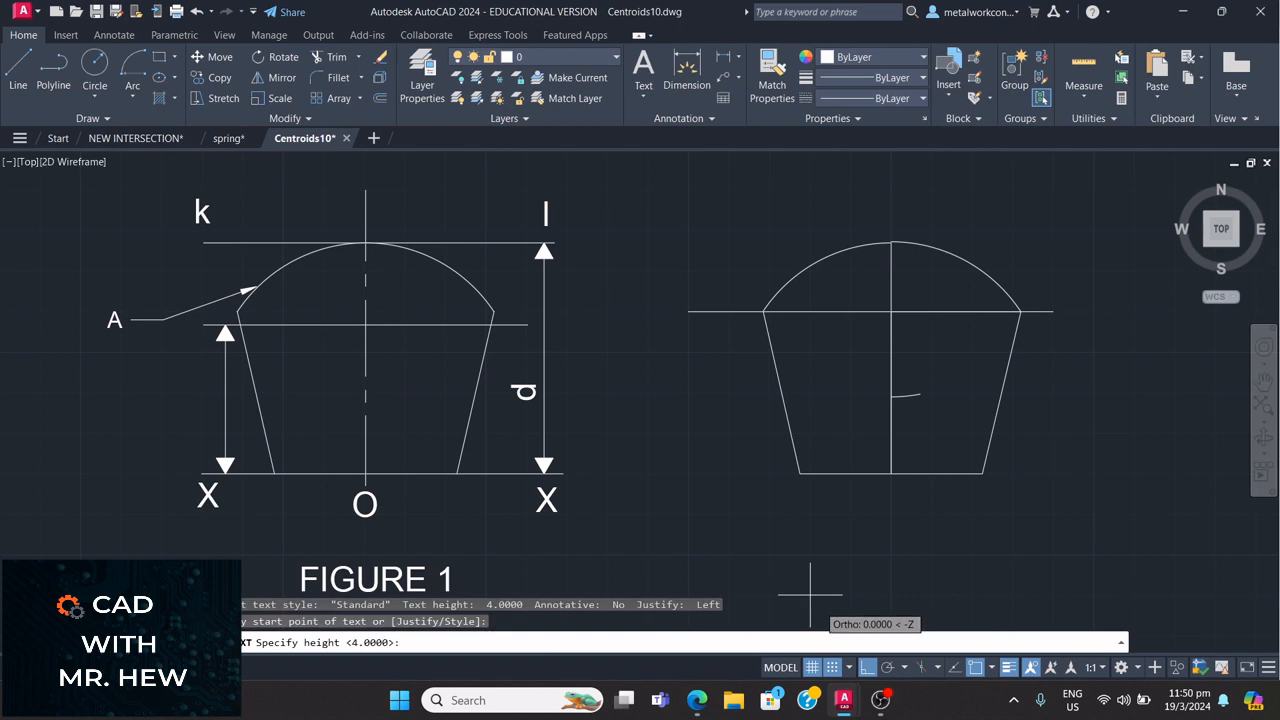
{"action": "type", "text": "6"}
{"action": "key", "text": "Return"}
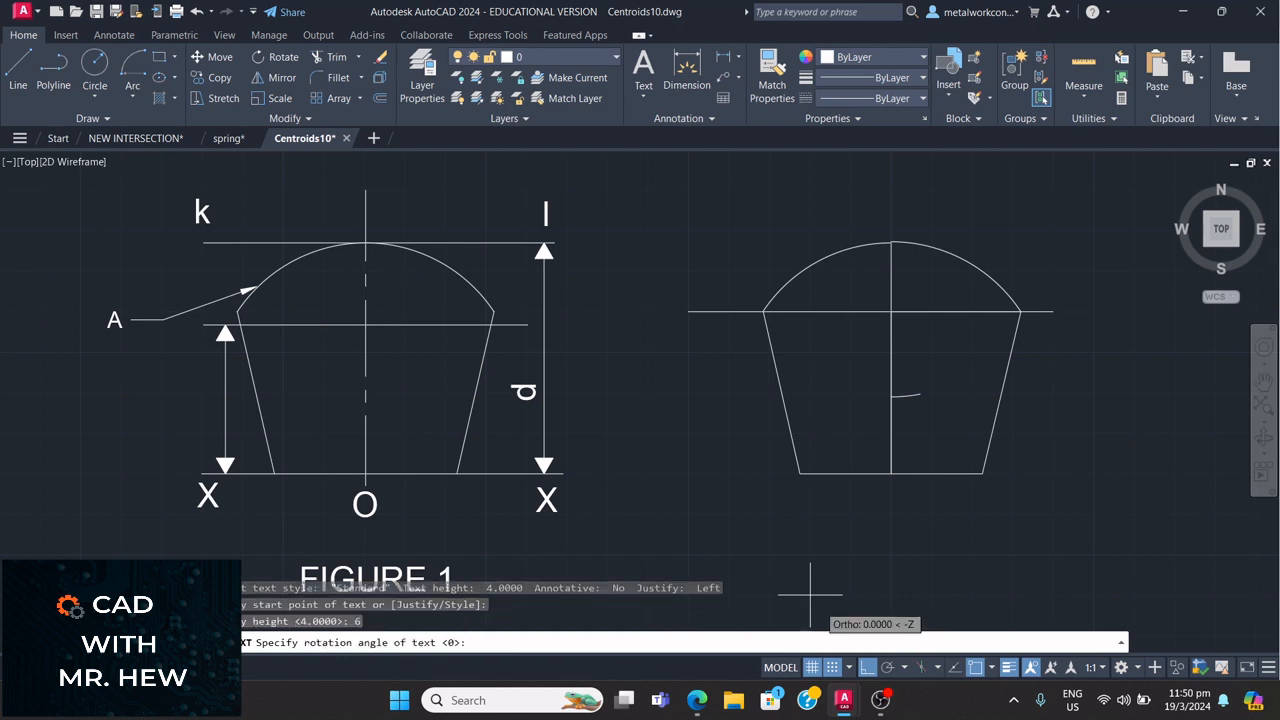
{"action": "key", "text": "Return"}
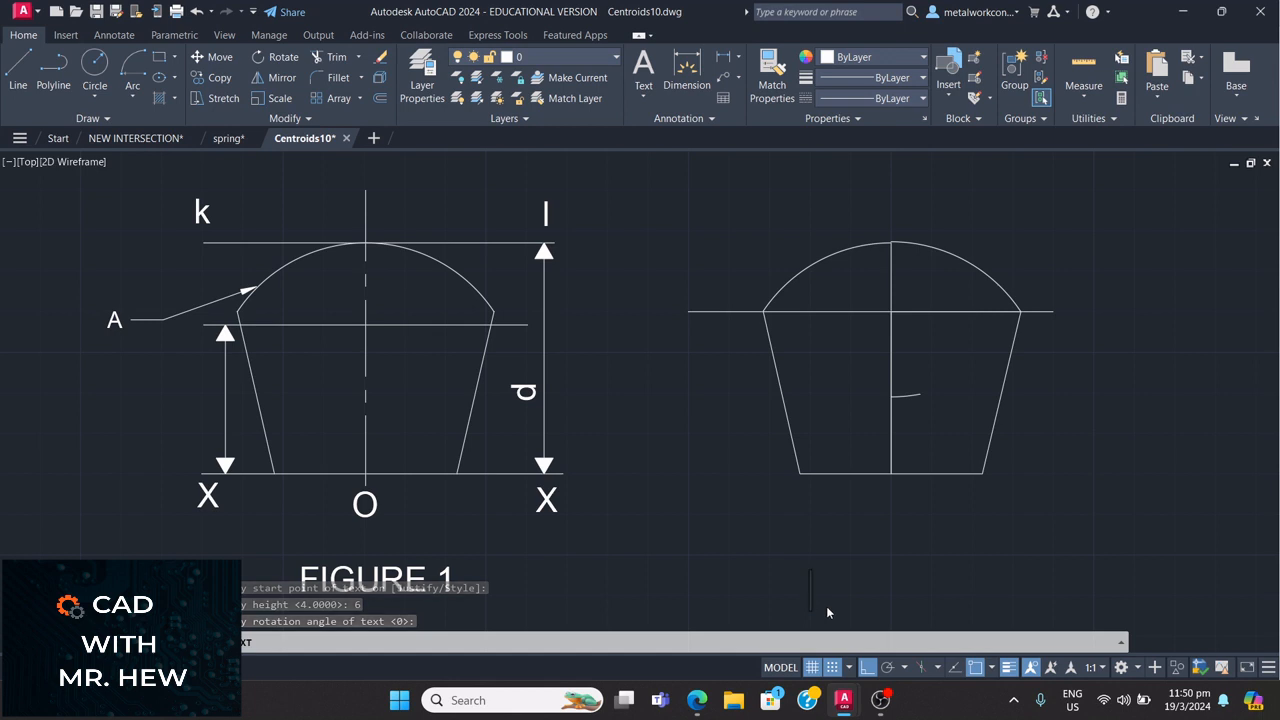
{"action": "type", "text": "FIGURE"}
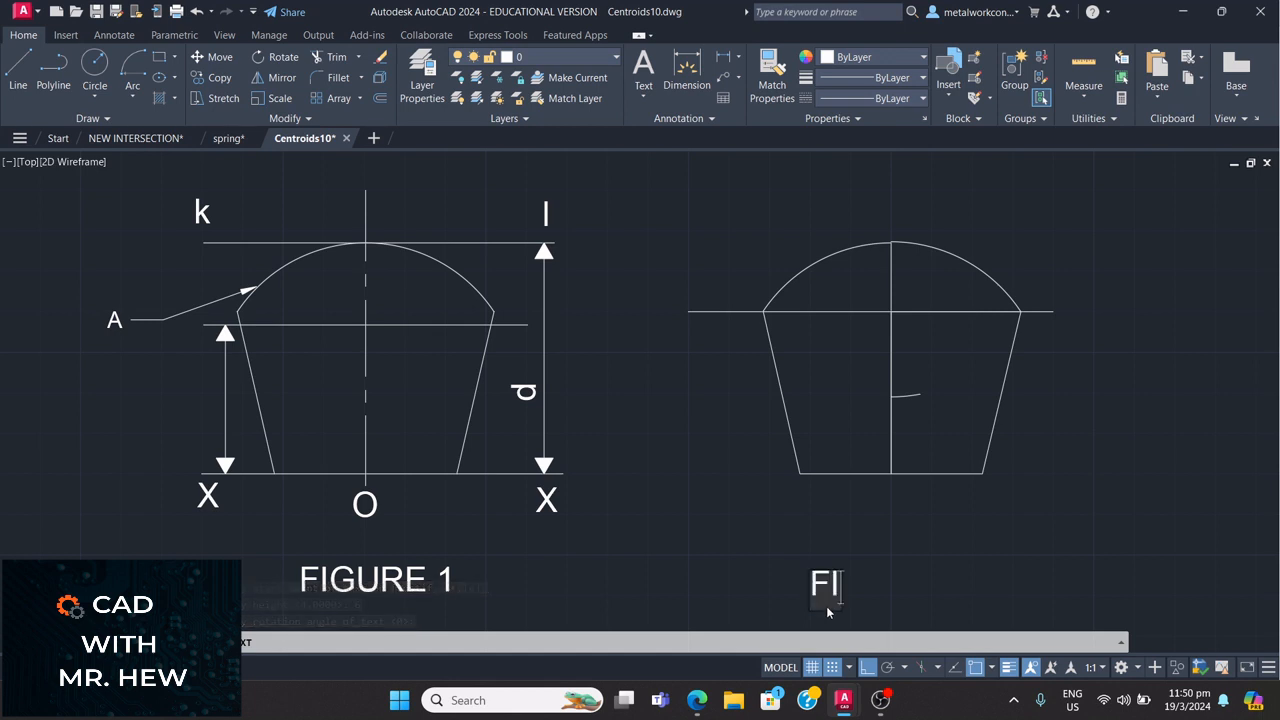